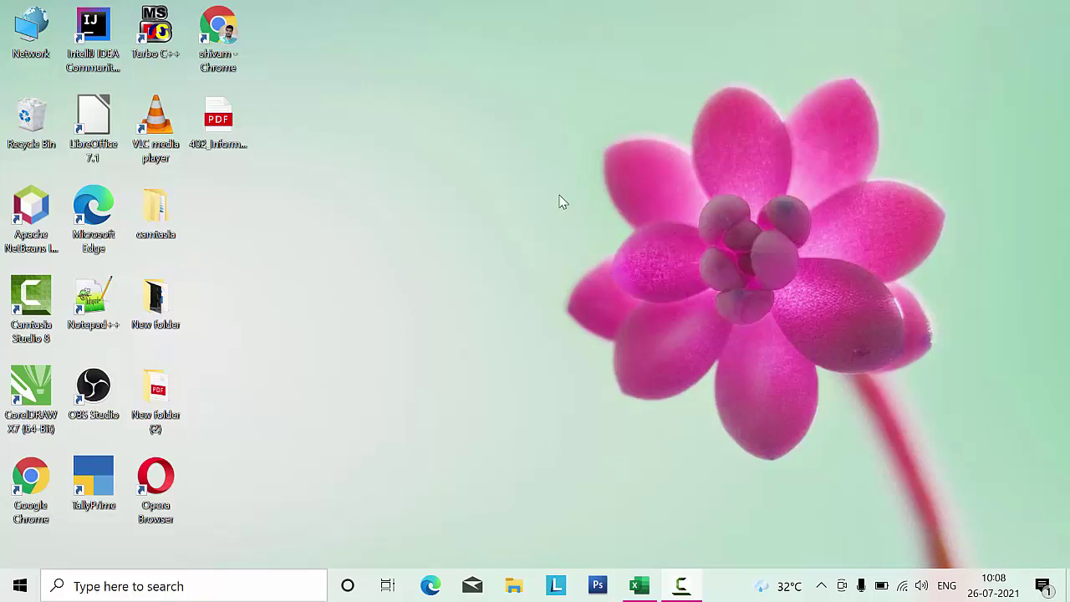
Step: Refresh the desktop twice from its right-click menu
right_click(346, 79)
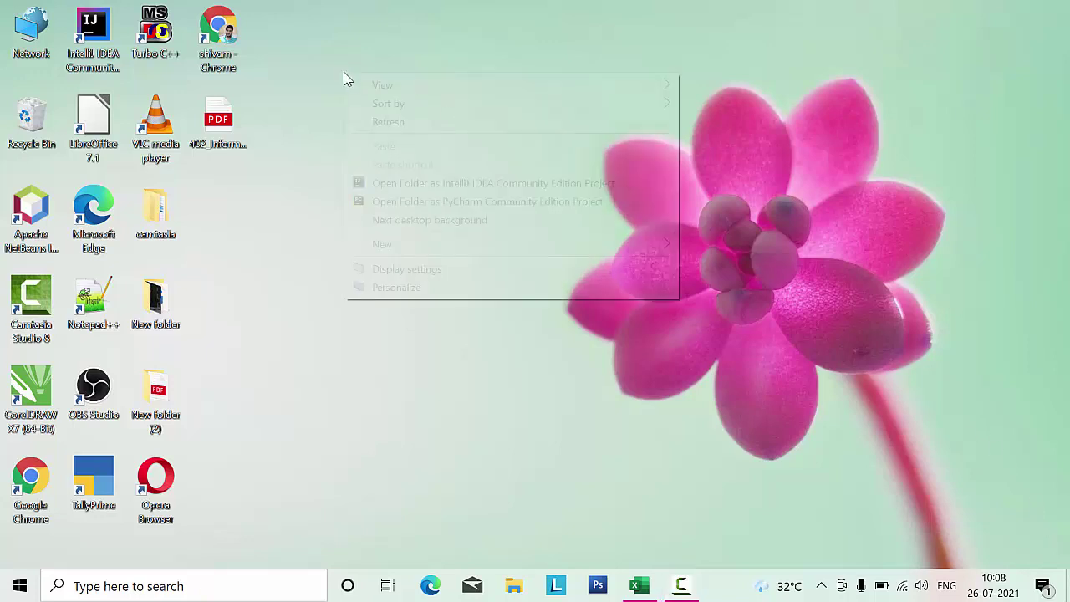
click(387, 123)
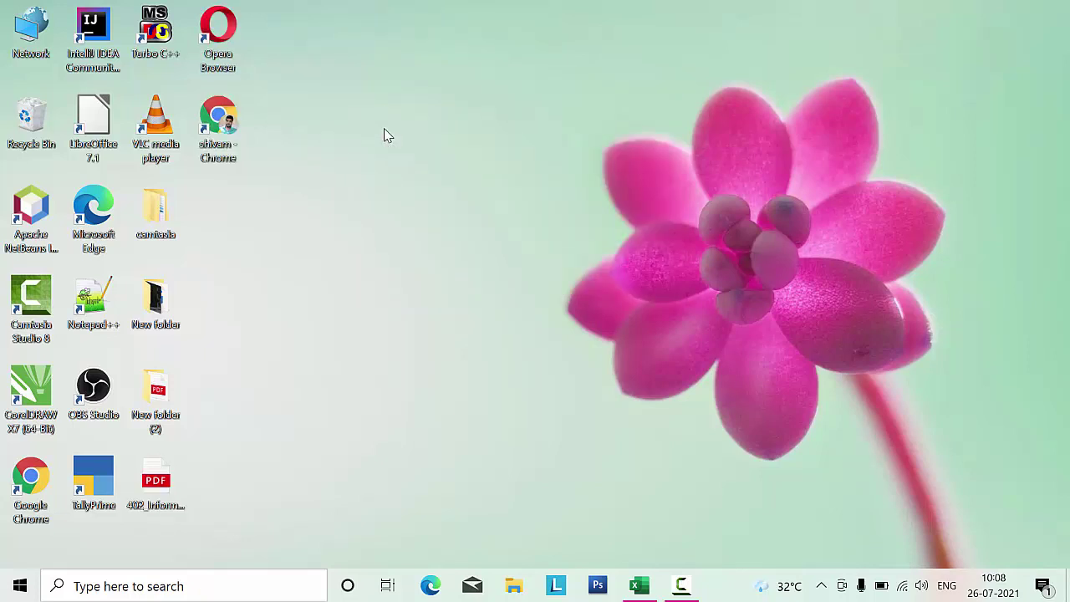
right_click(387, 136)
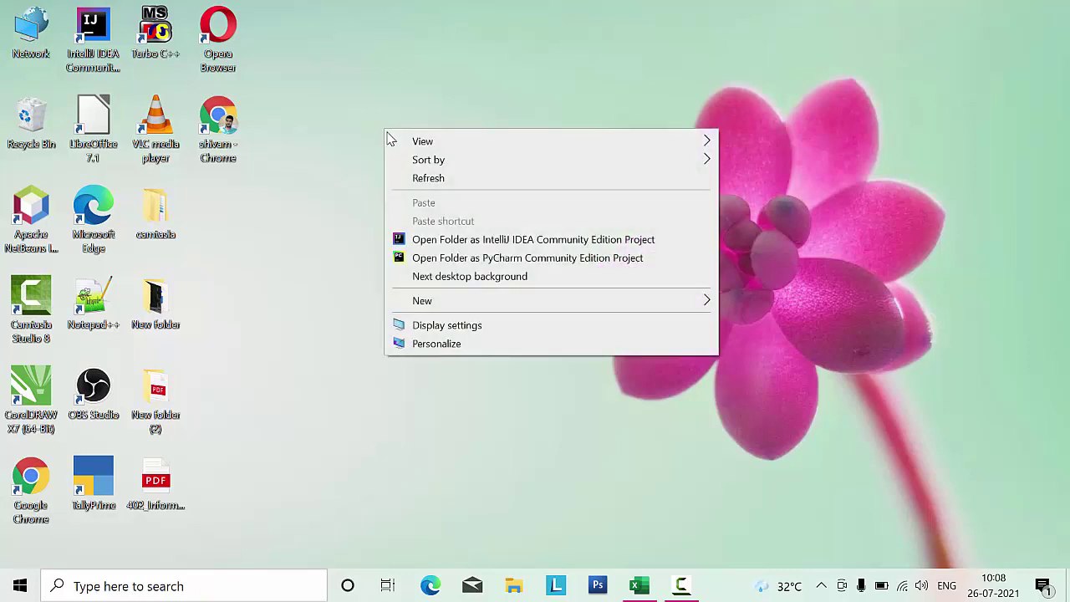
click(421, 180)
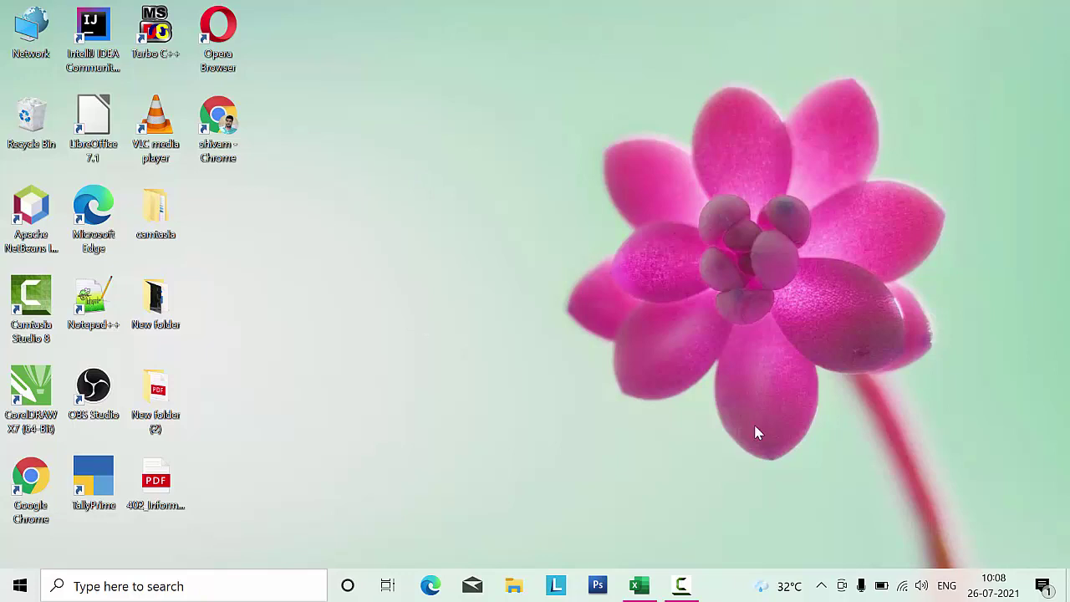
key(c)
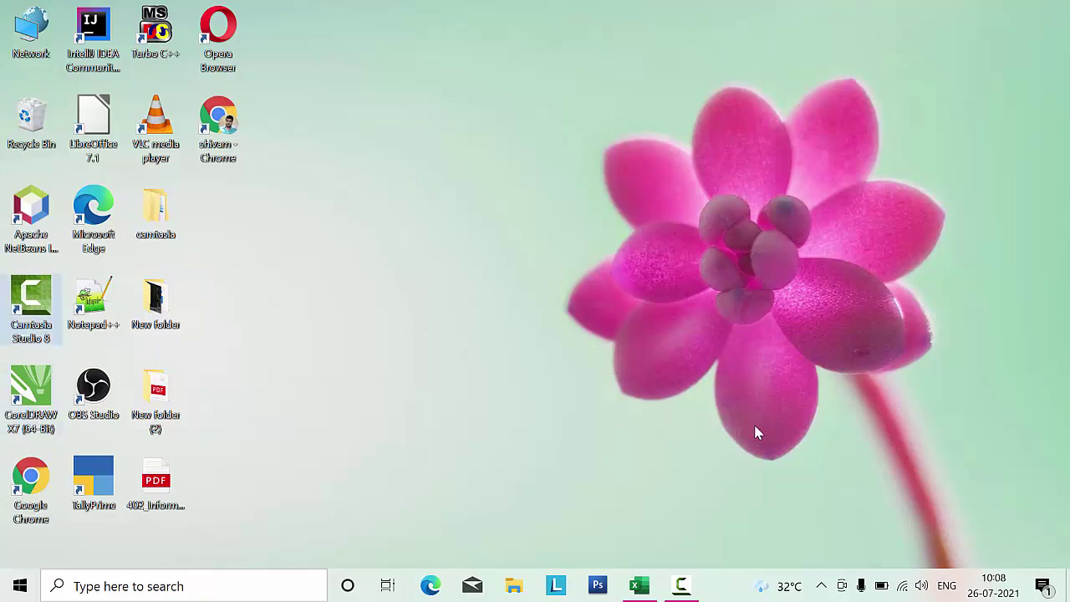
key(Return)
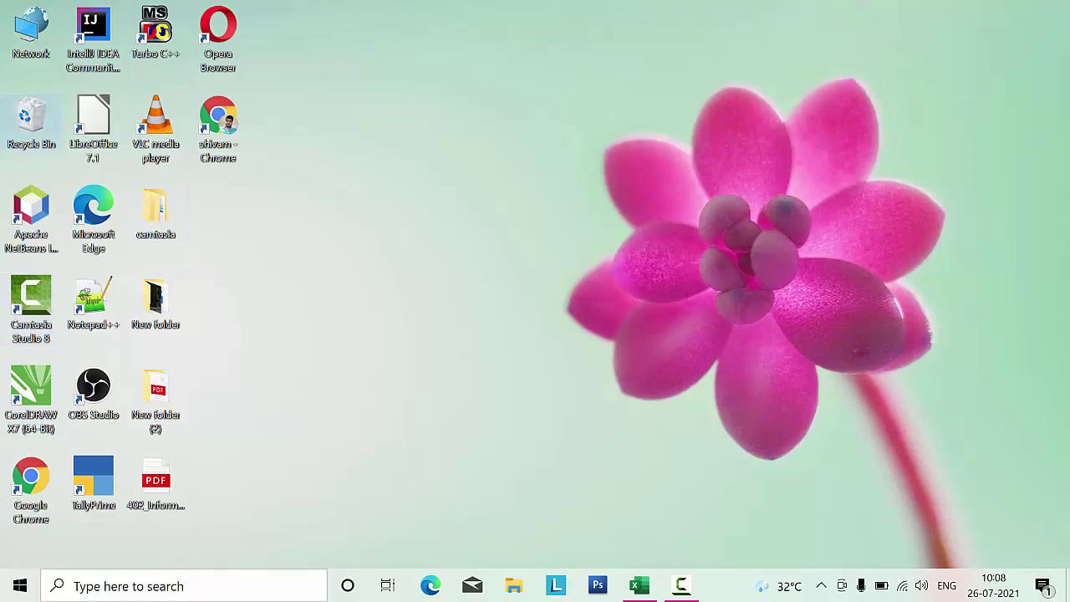
Step: Launch Word by running winword from the Run dialog
click(16, 585)
key(super+r)
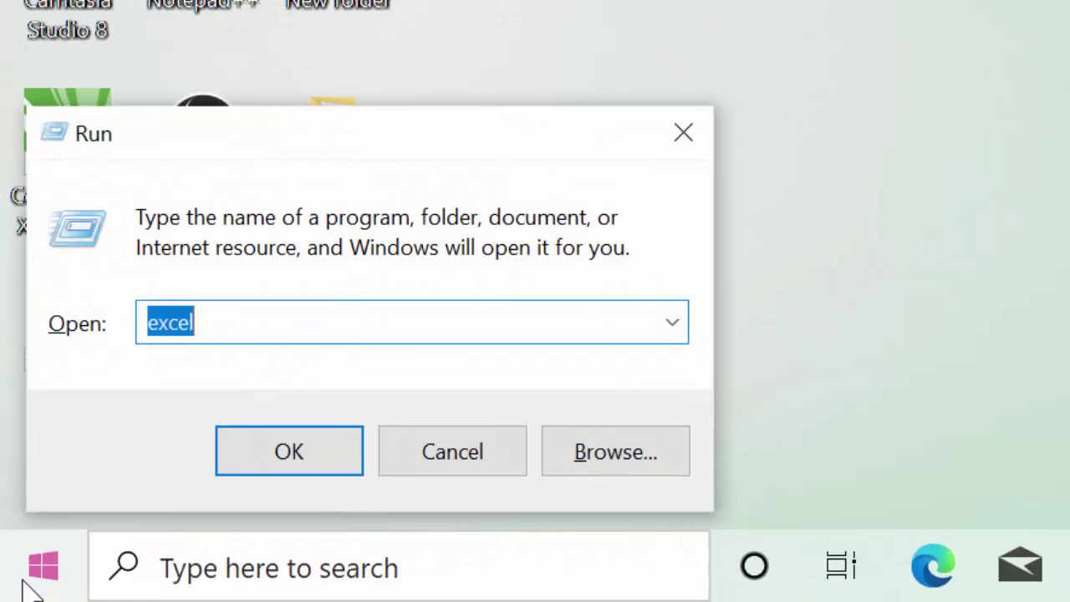
key(BackSpace)
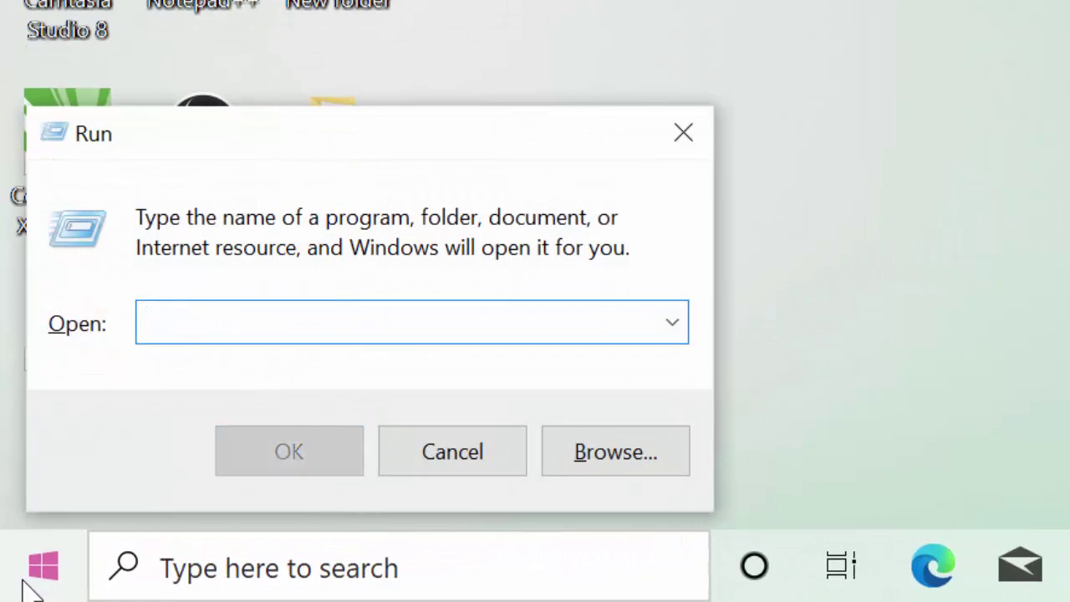
text(wi)
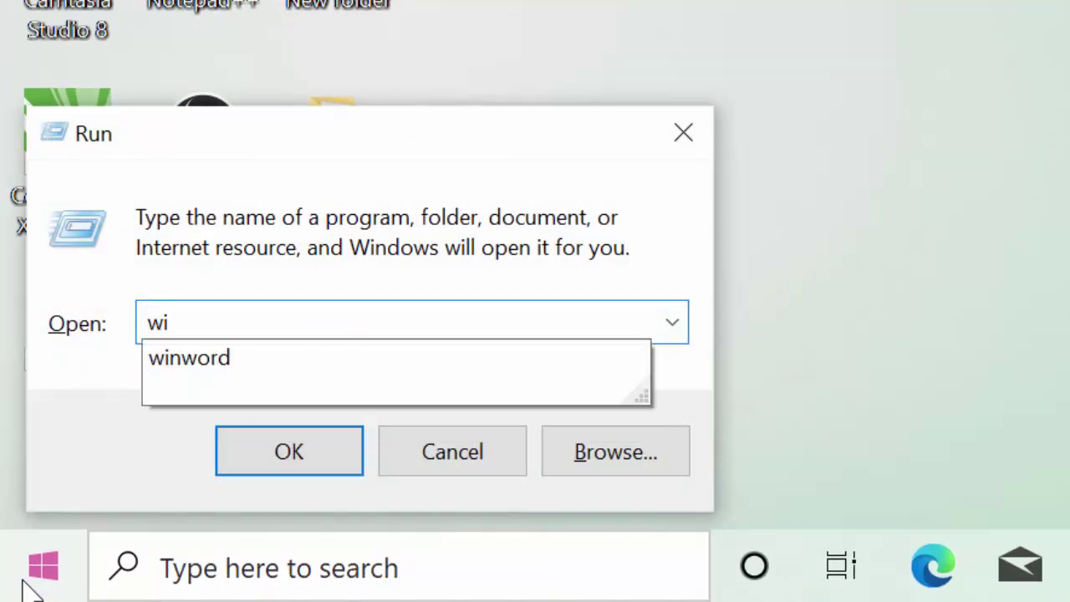
key(Down)
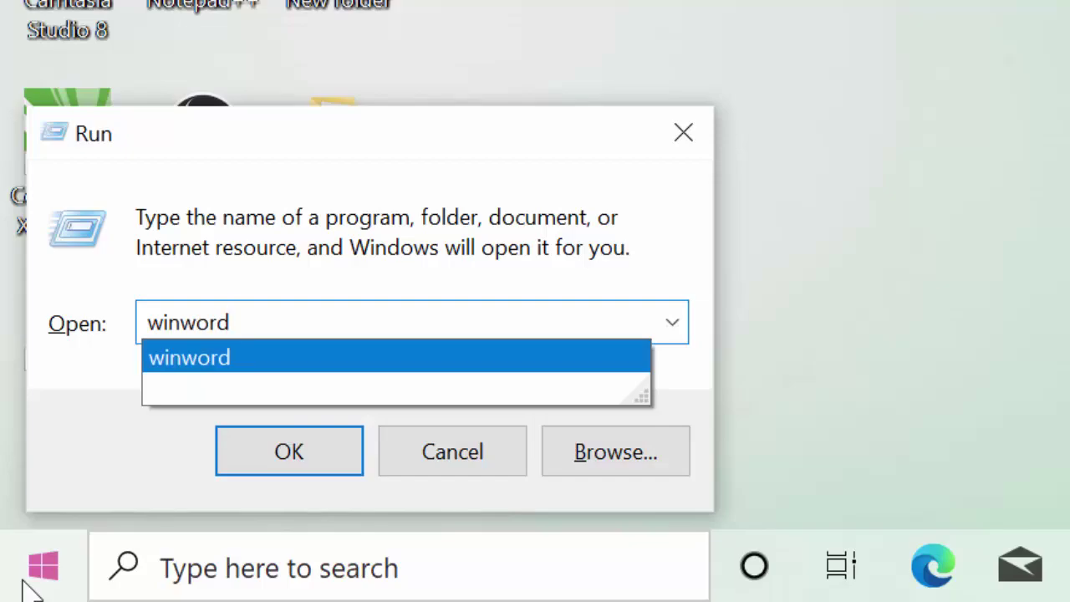
key(Return)
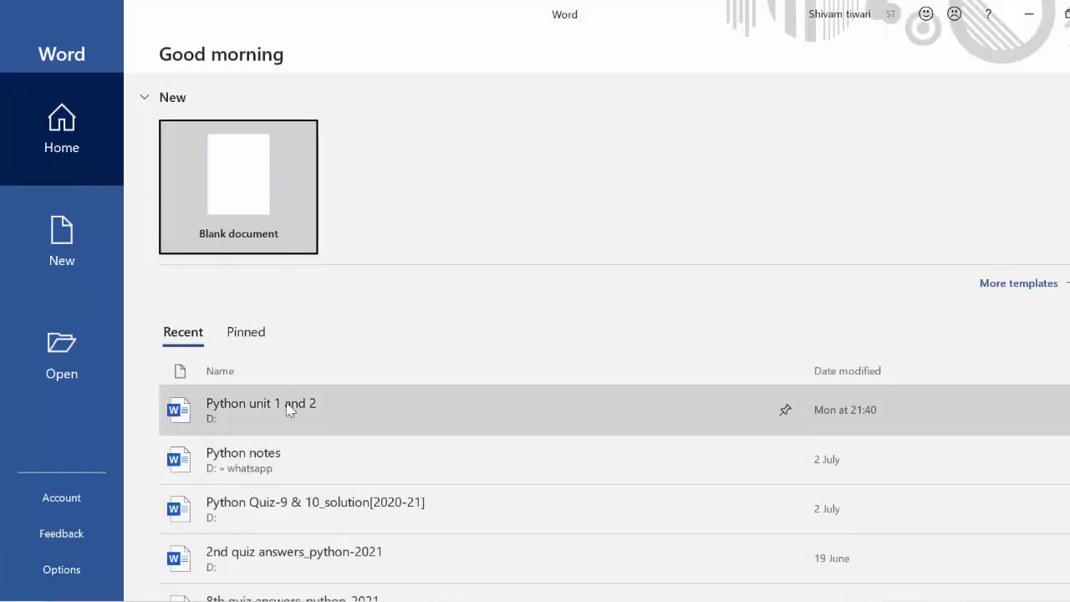
Step: Create a blank document and fill it with =rand() sample text
click(247, 177)
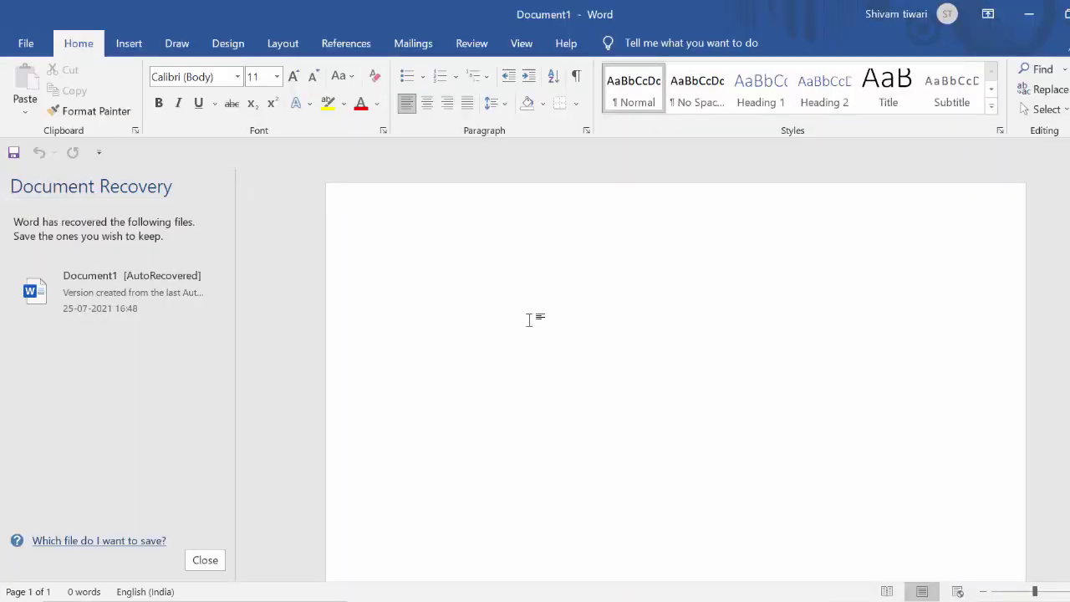
text(=rand()
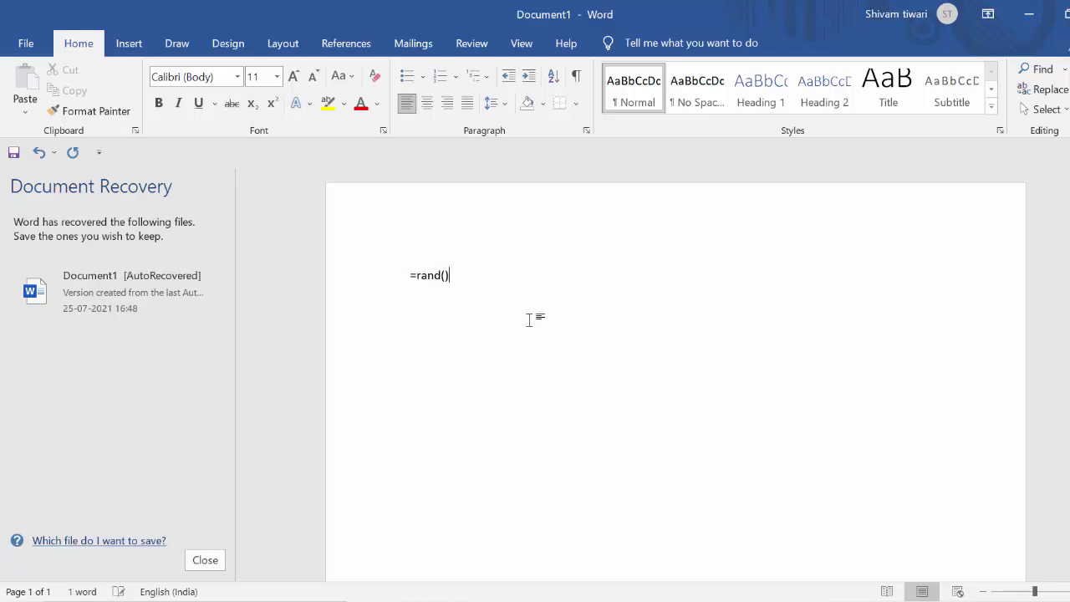
key(Return)
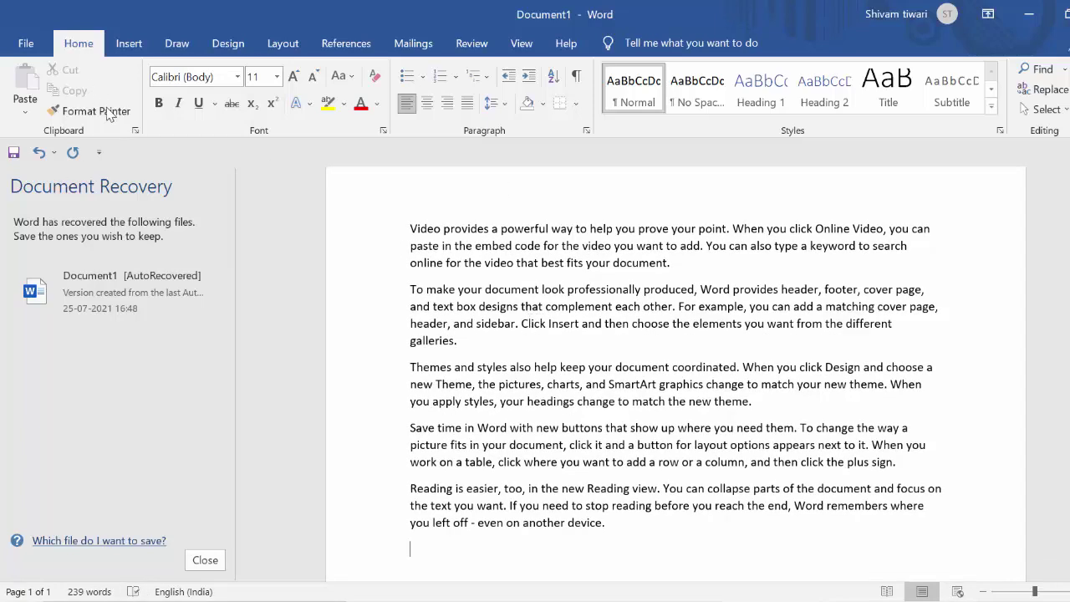
Step: Save the sample-text document to the Desktop as Word Document 'word'
click(28, 44)
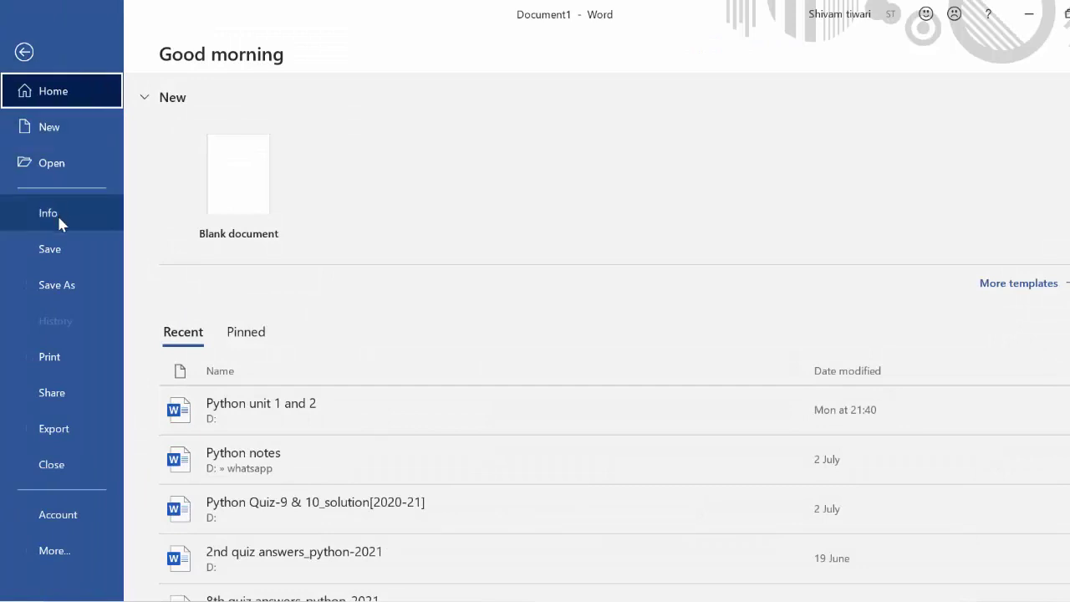
click(62, 255)
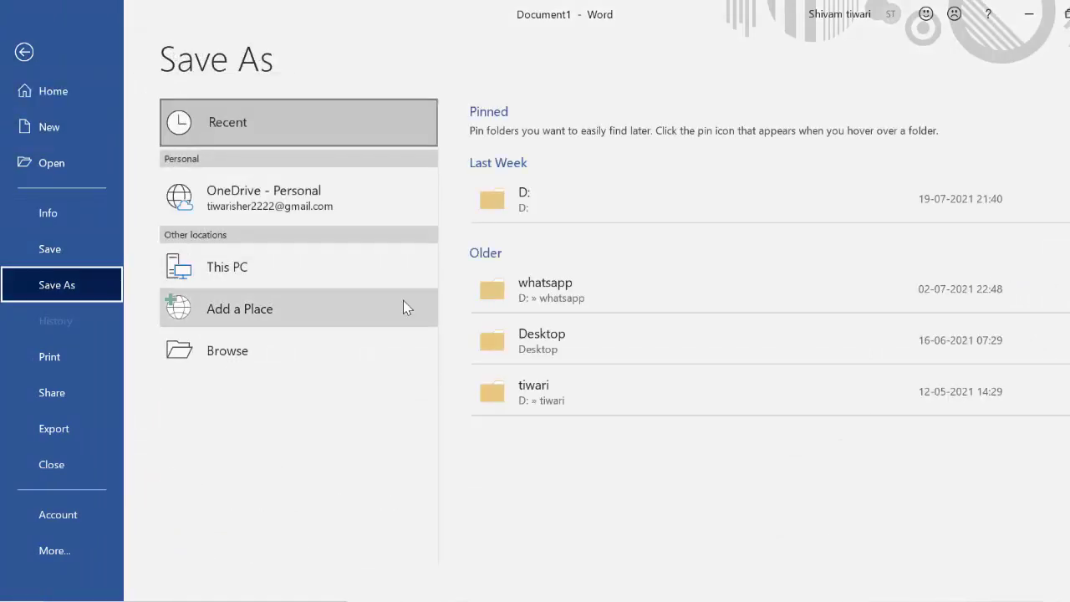
click(332, 269)
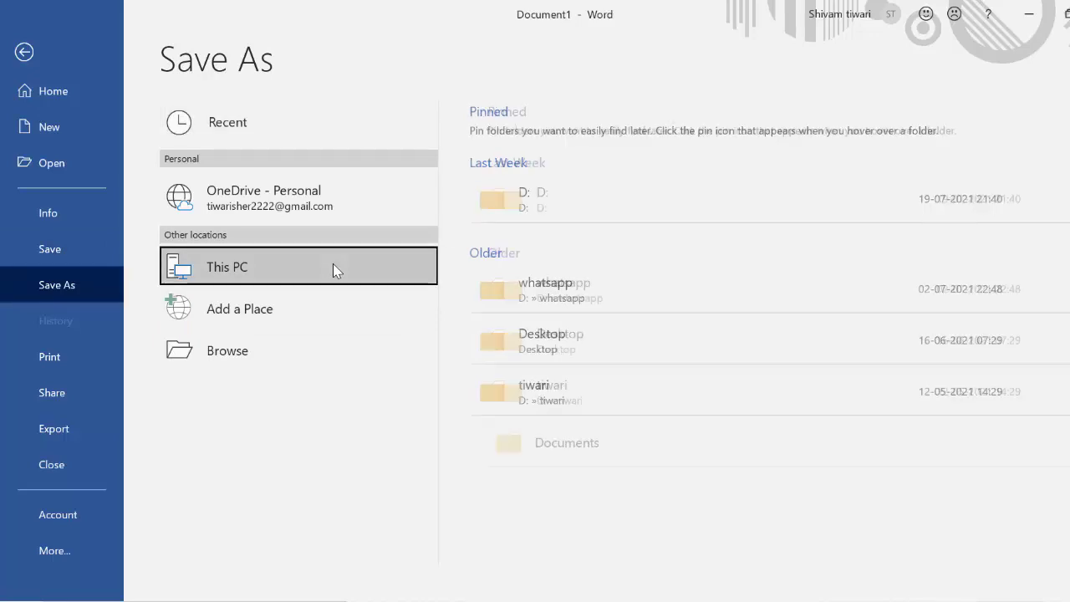
click(502, 330)
key(BackSpace)
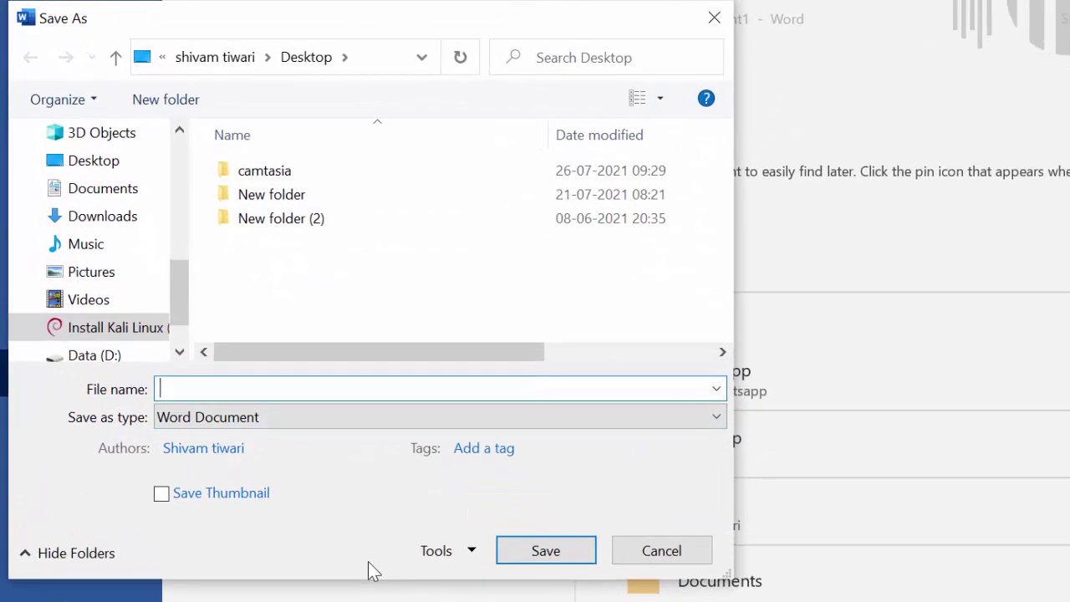
text(w)
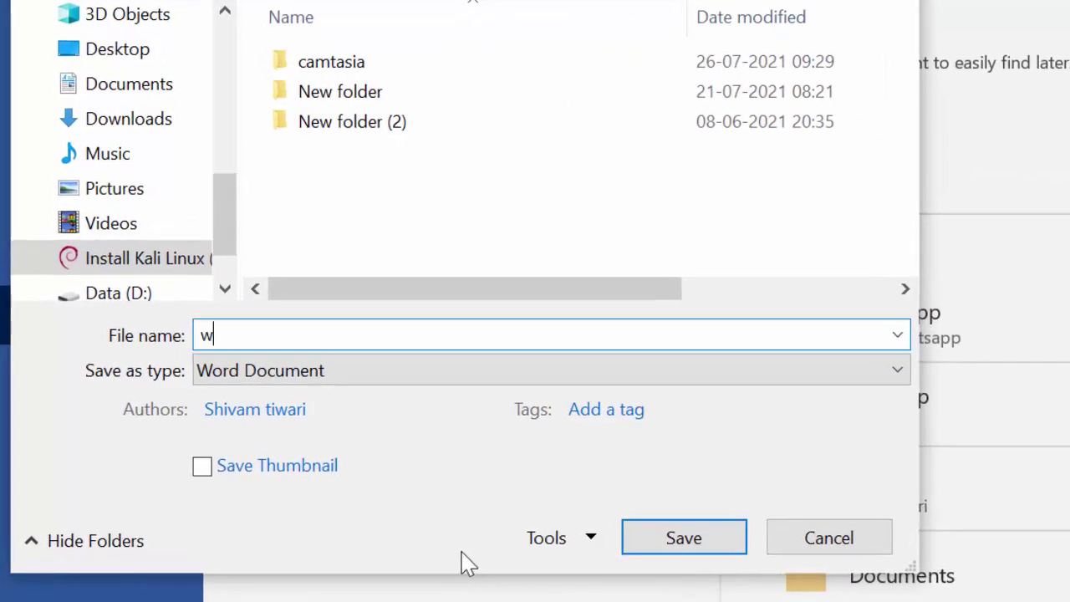
text(ord)
click(146, 51)
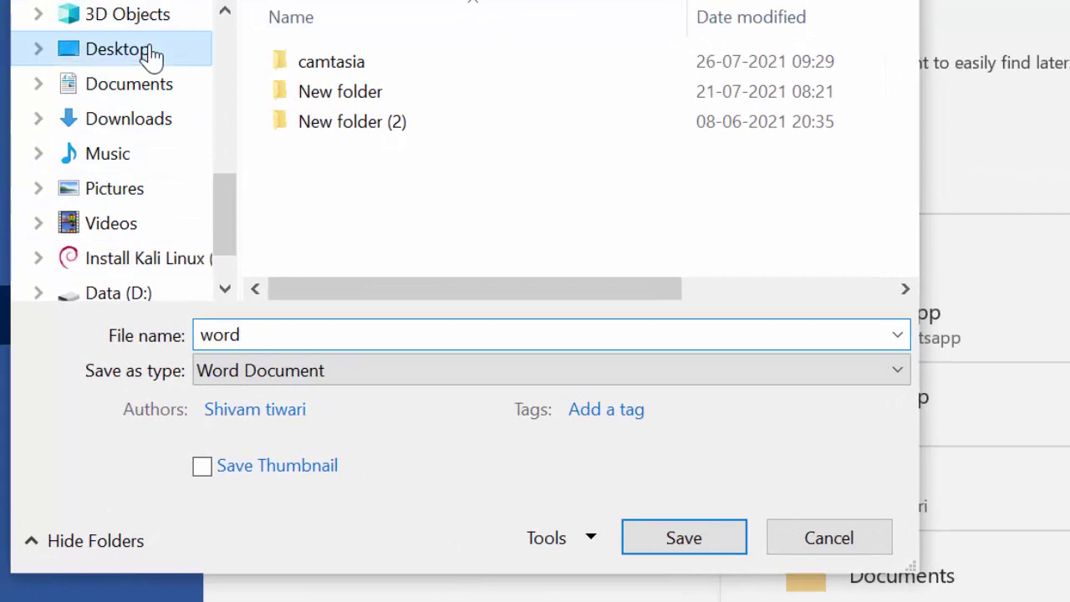
click(678, 552)
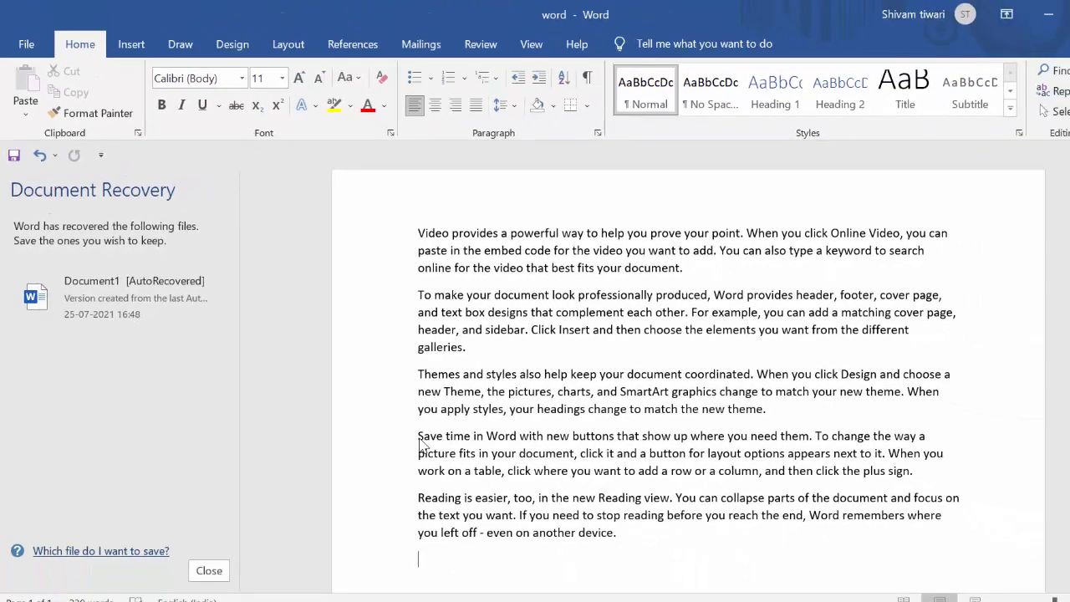
Step: Launch Excel by running excel from the Run dialog
key(super+r)
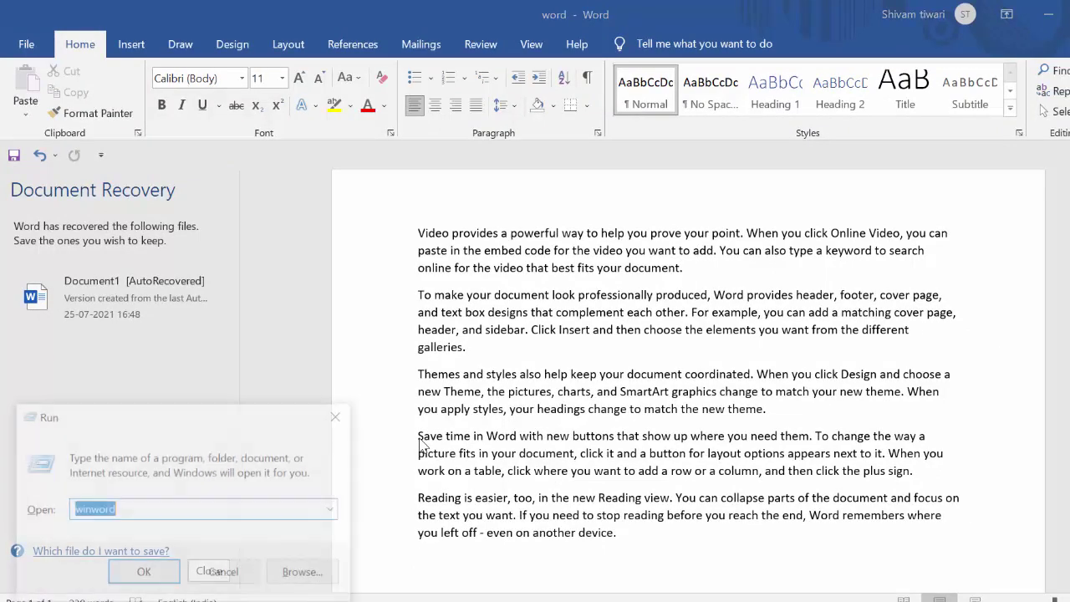
key(BackSpace)
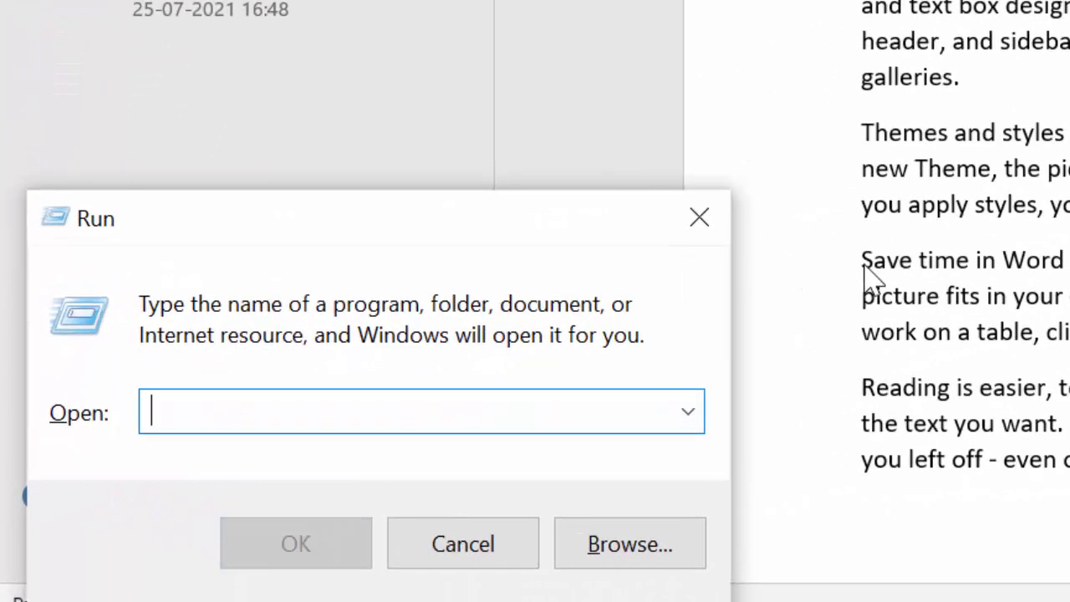
text(e)
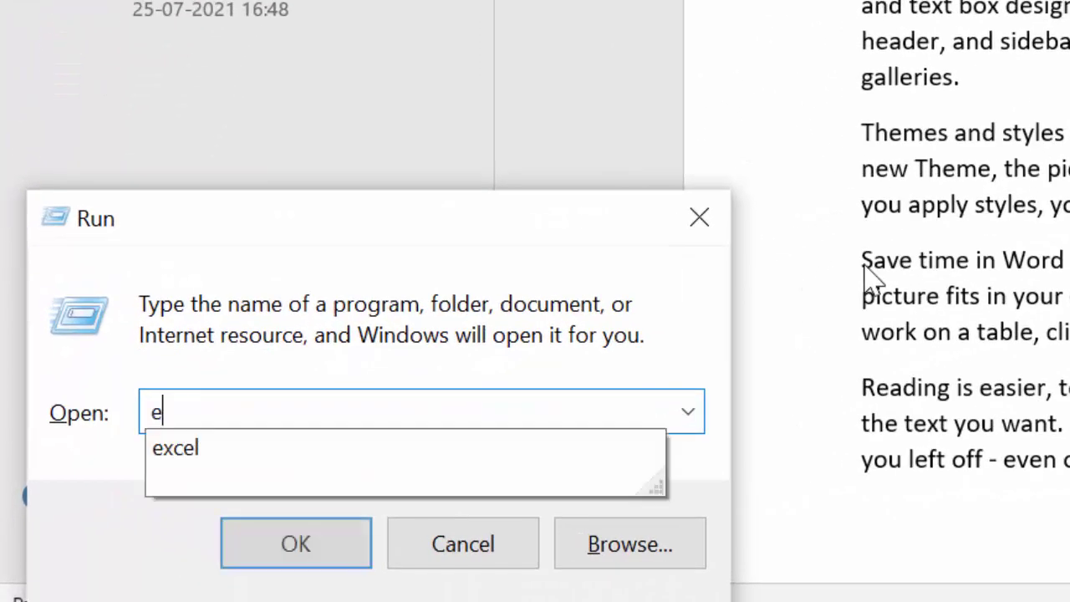
text(xcel)
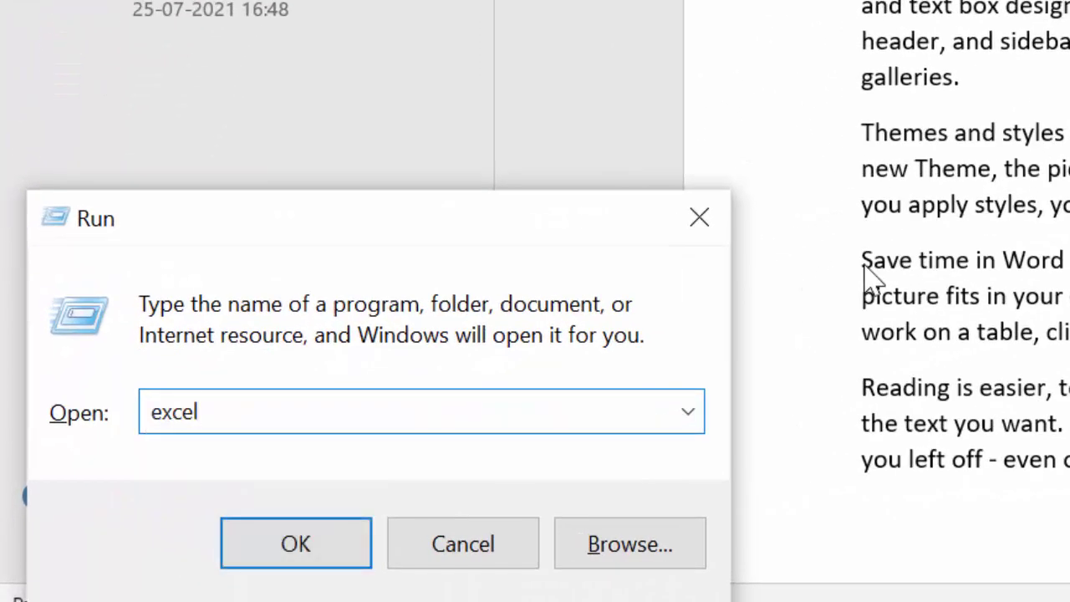
key(Return)
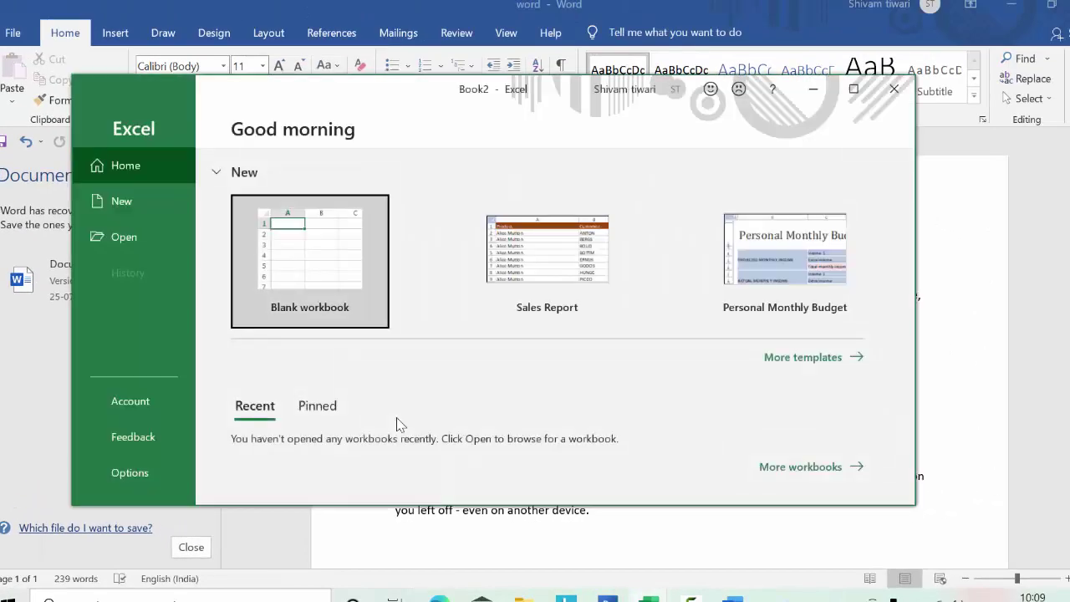
Step: Create blank workbook Book2, maximise its window, and select cell C2
click(285, 276)
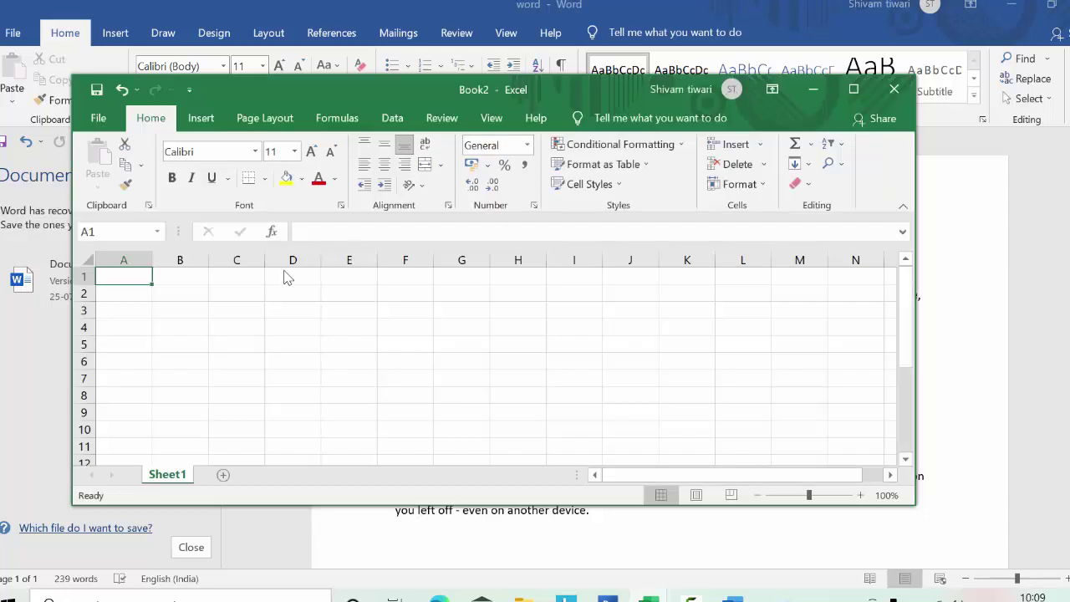
click(853, 88)
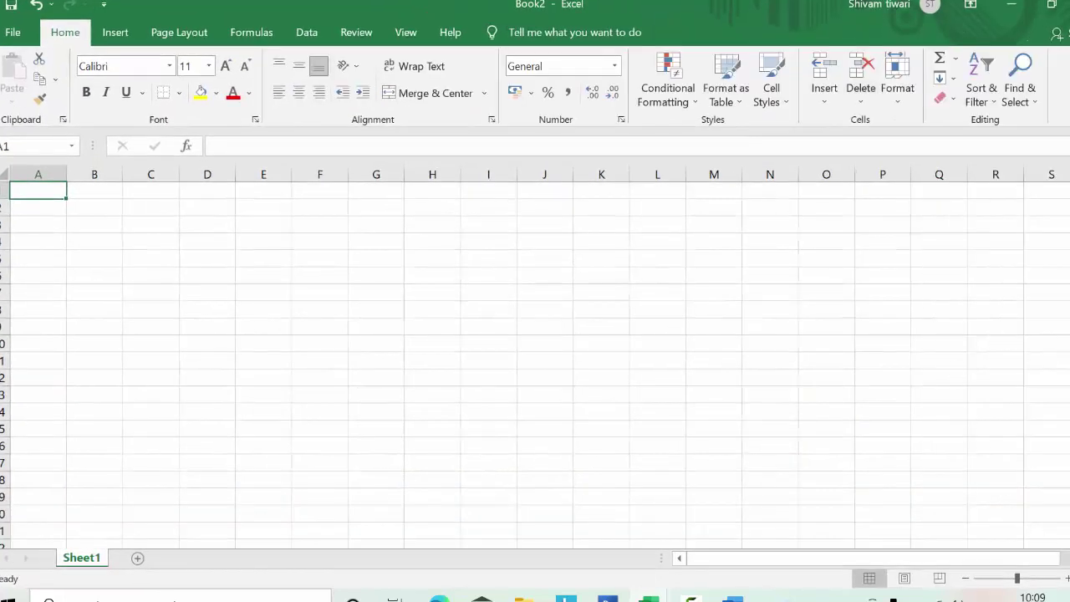
scroll(534, 356, up, 5)
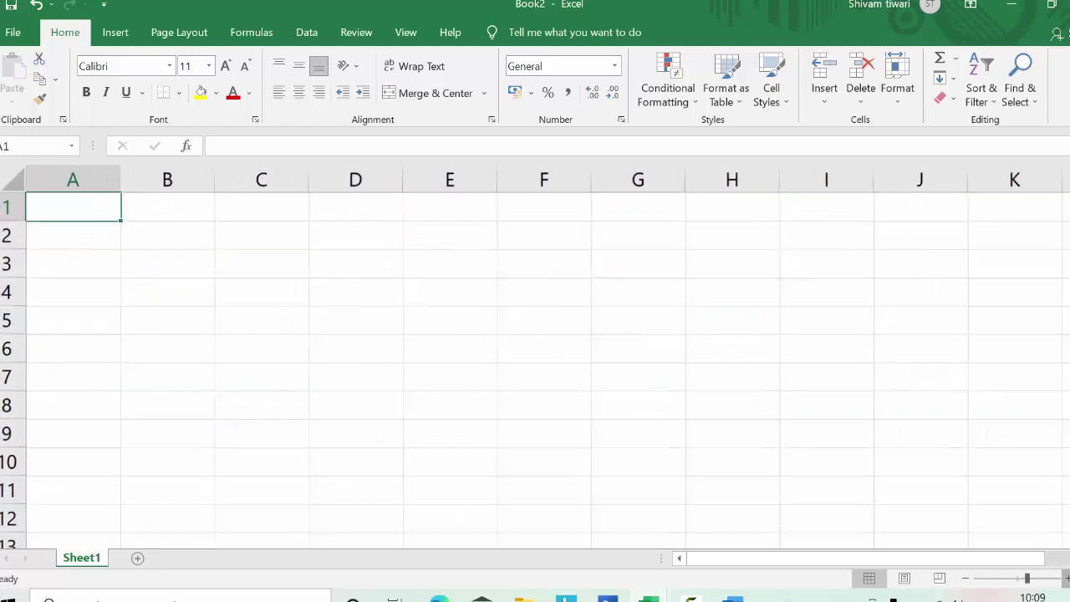
click(227, 237)
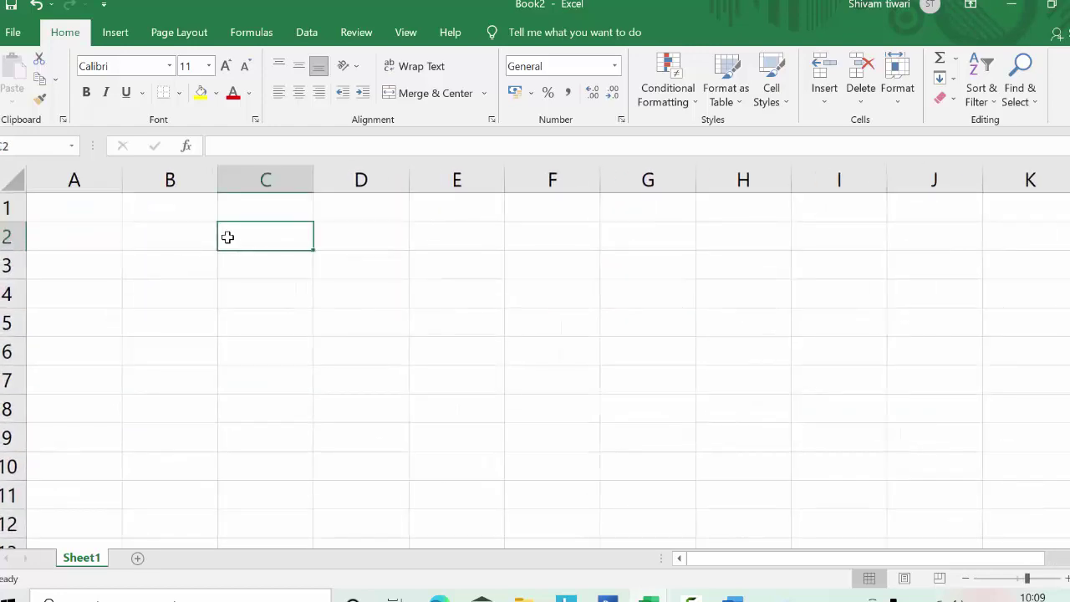
Step: Enter 'fyyfhy' in C2 and save the workbook to the Desktop as 'excel'
text(fyyfhy)
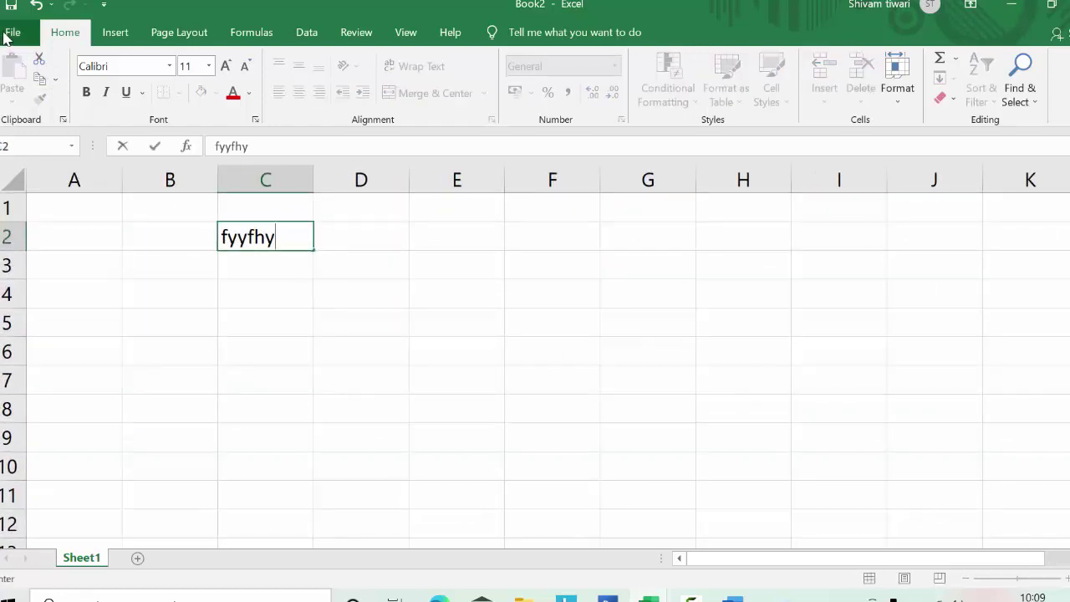
click(6, 33)
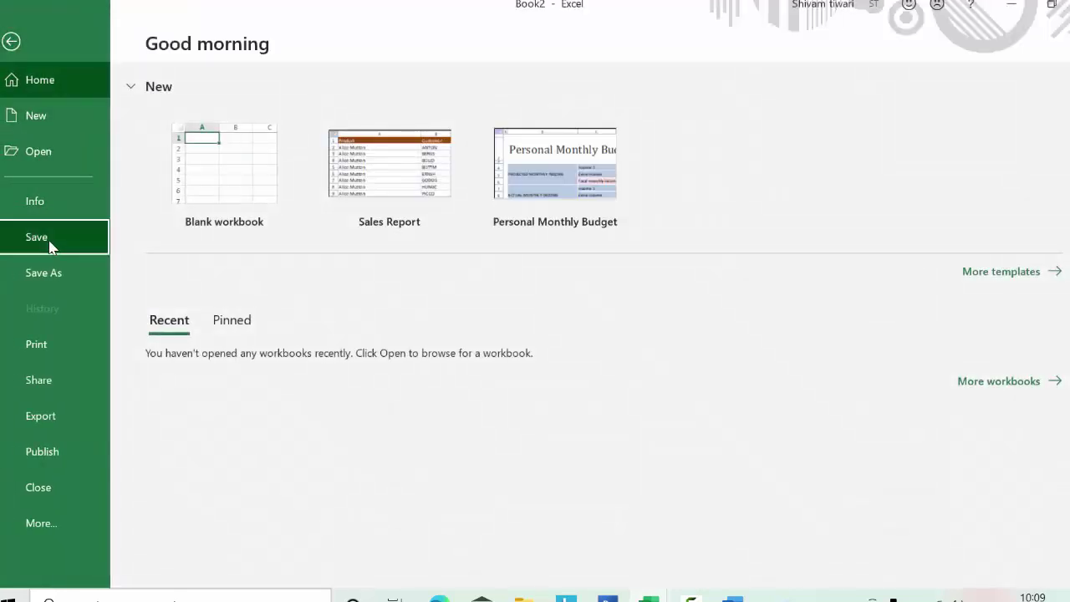
click(49, 243)
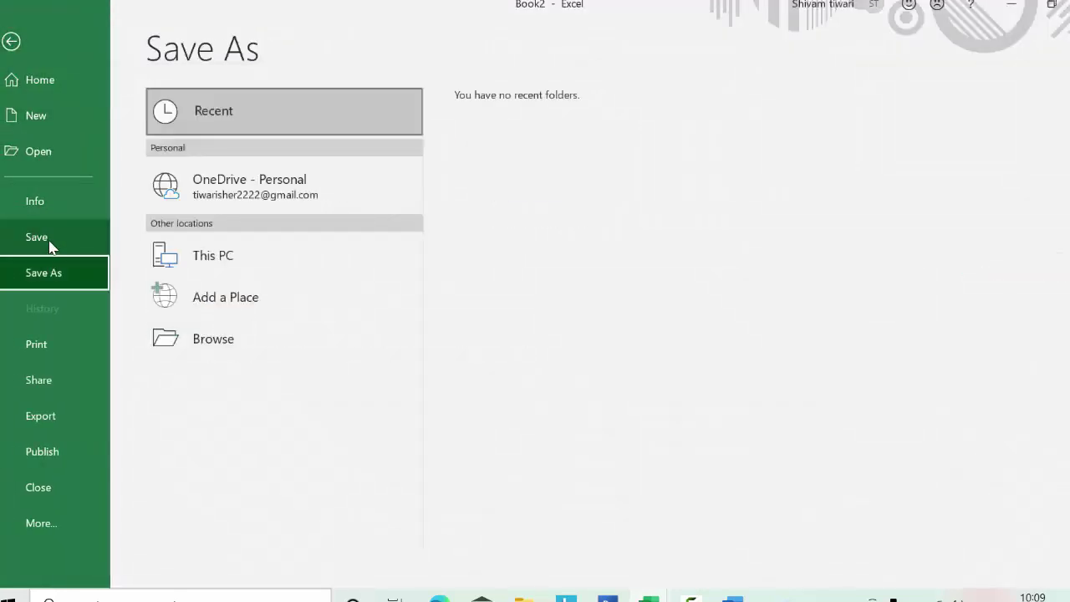
click(206, 262)
click(491, 166)
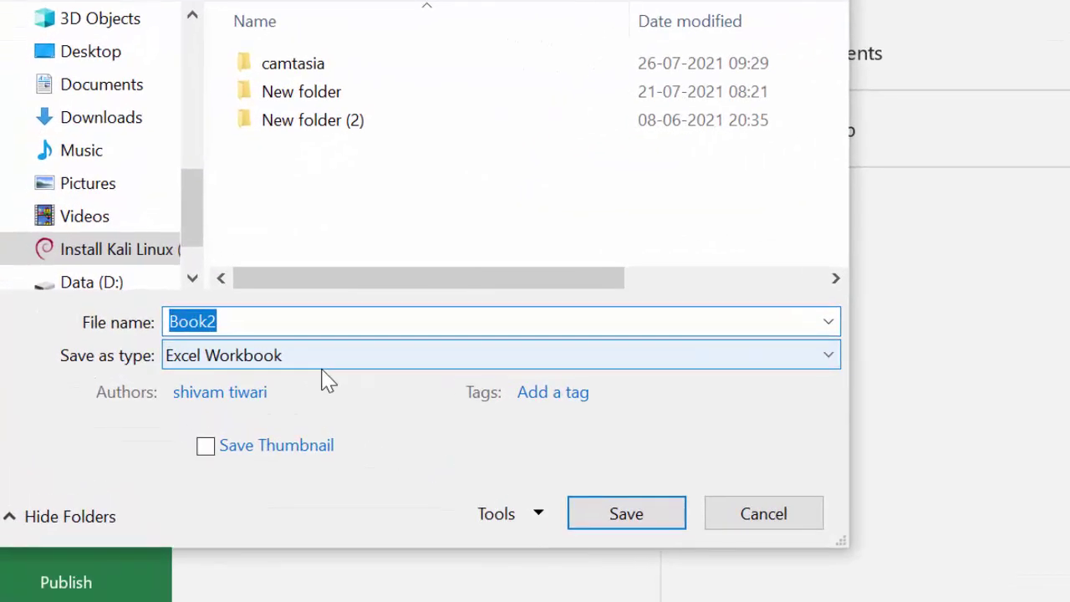
key(BackSpace)
text(excel)
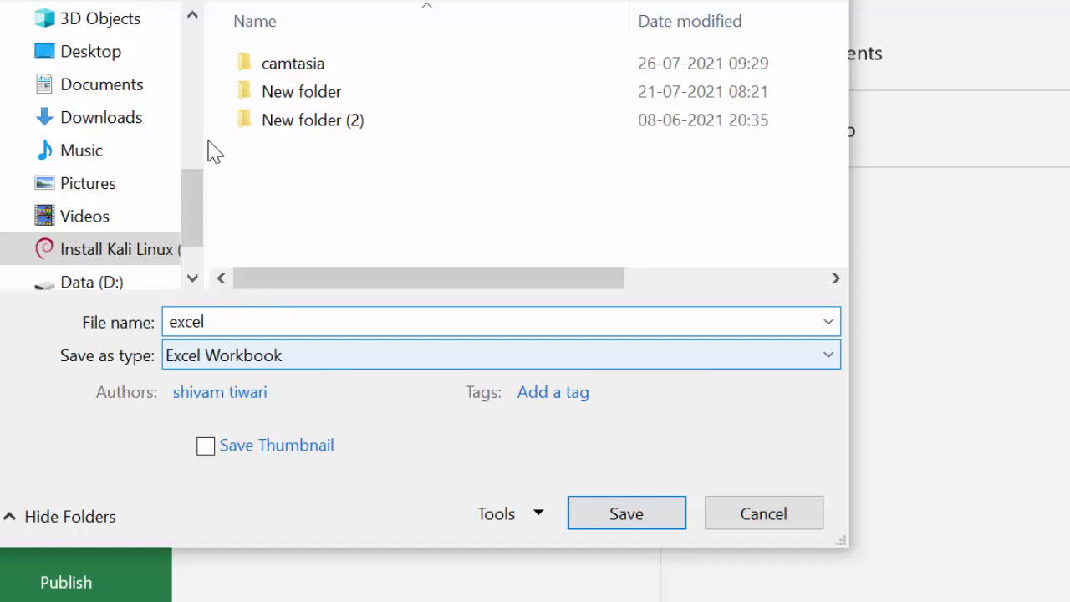
click(108, 64)
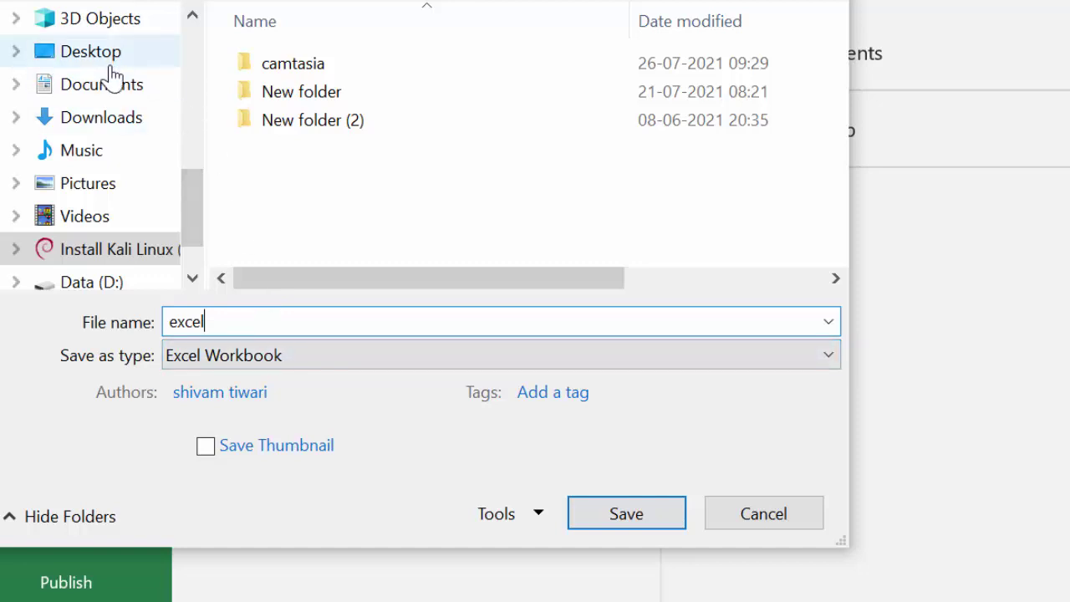
click(626, 523)
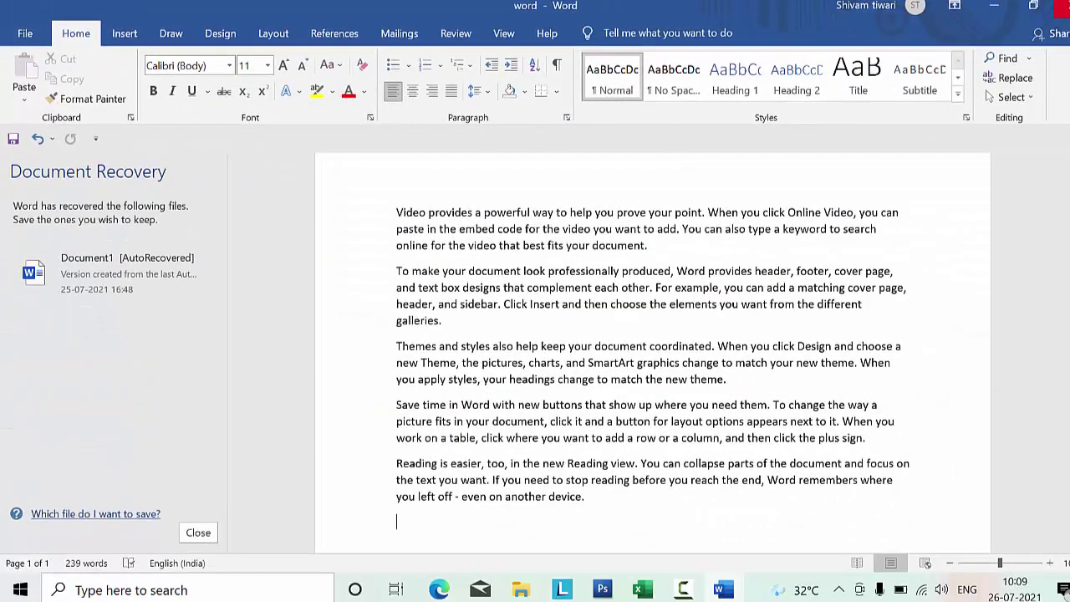
Step: Run powerpnt from the Run dialog to start PowerPoint
key(super+r)
key(BackSpace)
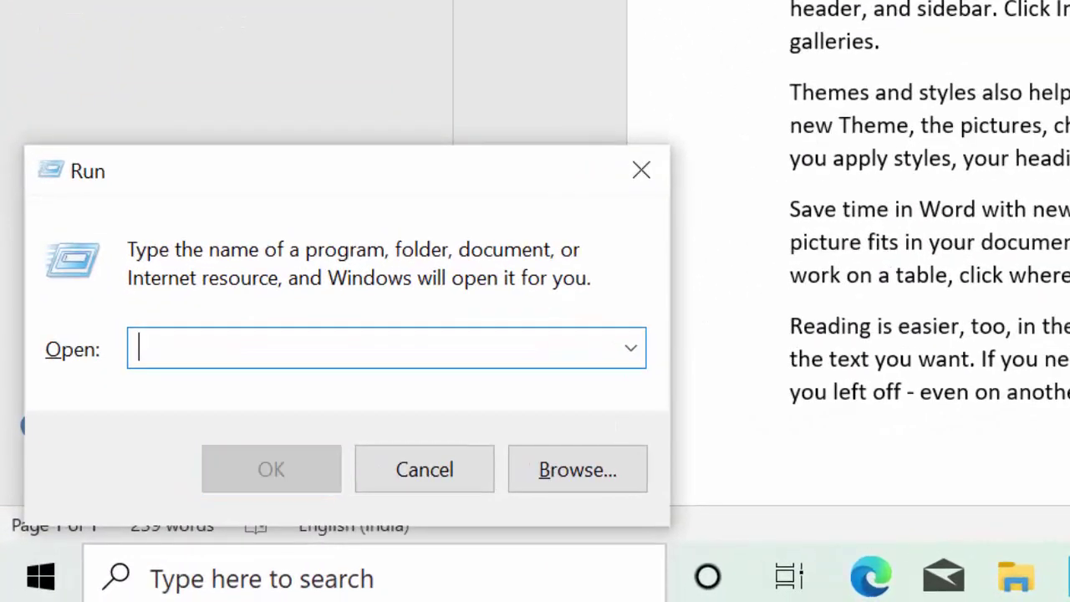
text(power)
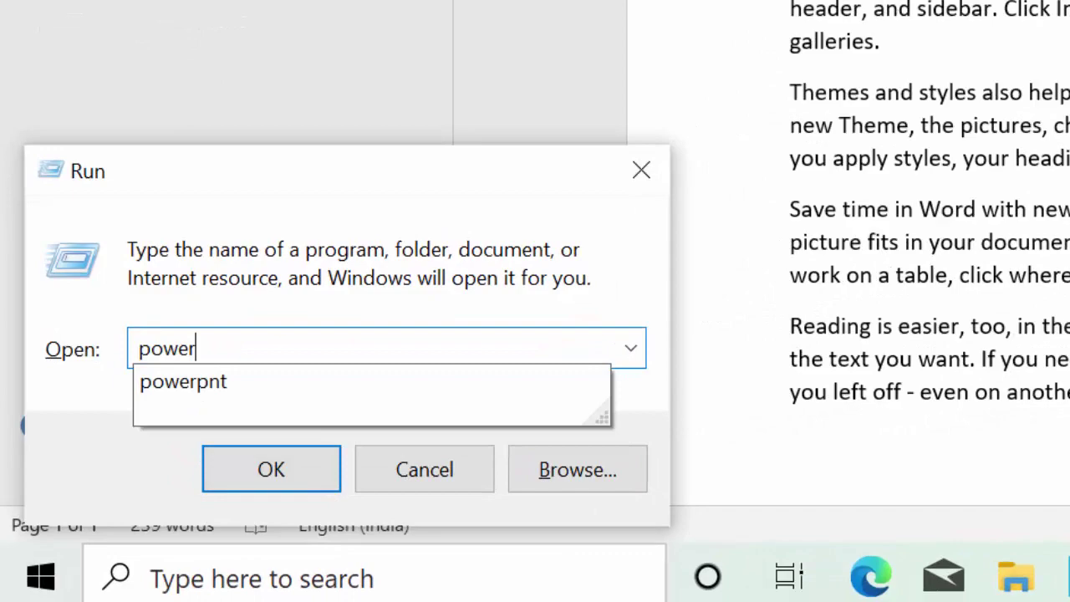
text(pnt)
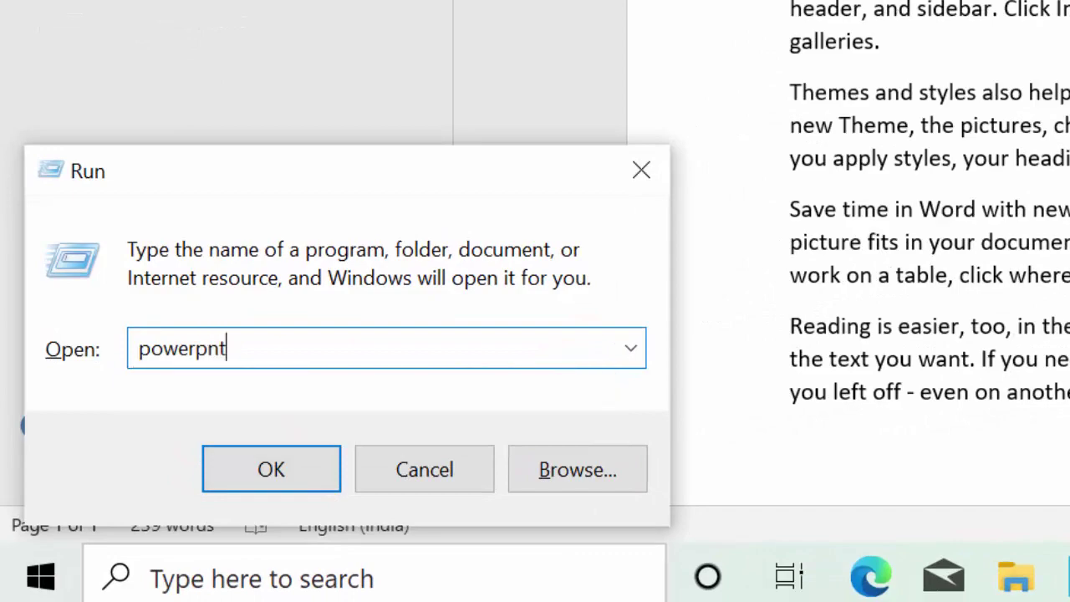
key(Return)
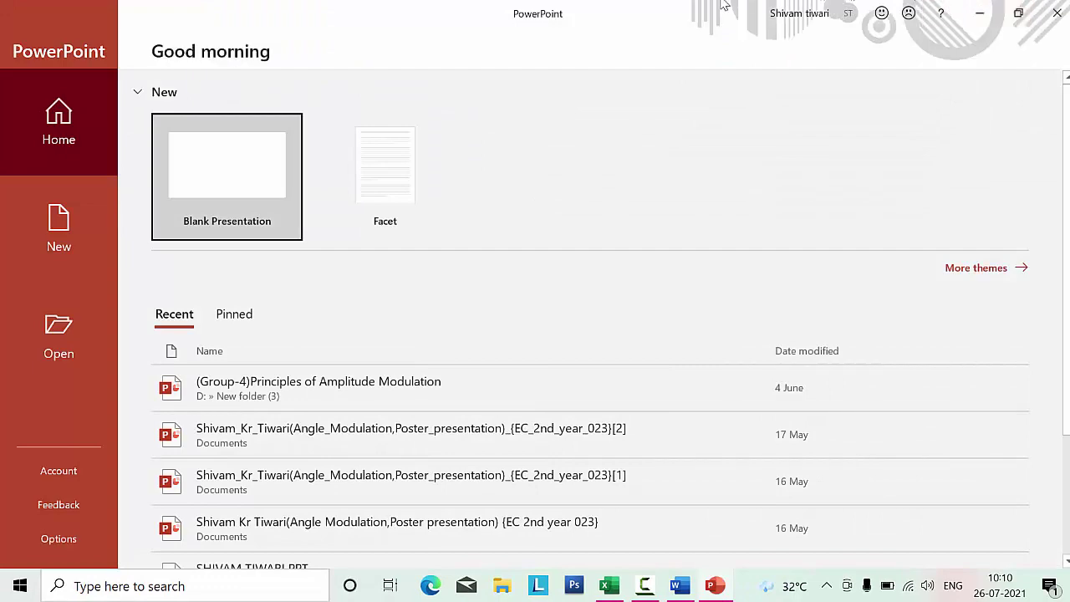
Step: Start a blank presentation and draw a blue oval over the title placeholder
click(243, 178)
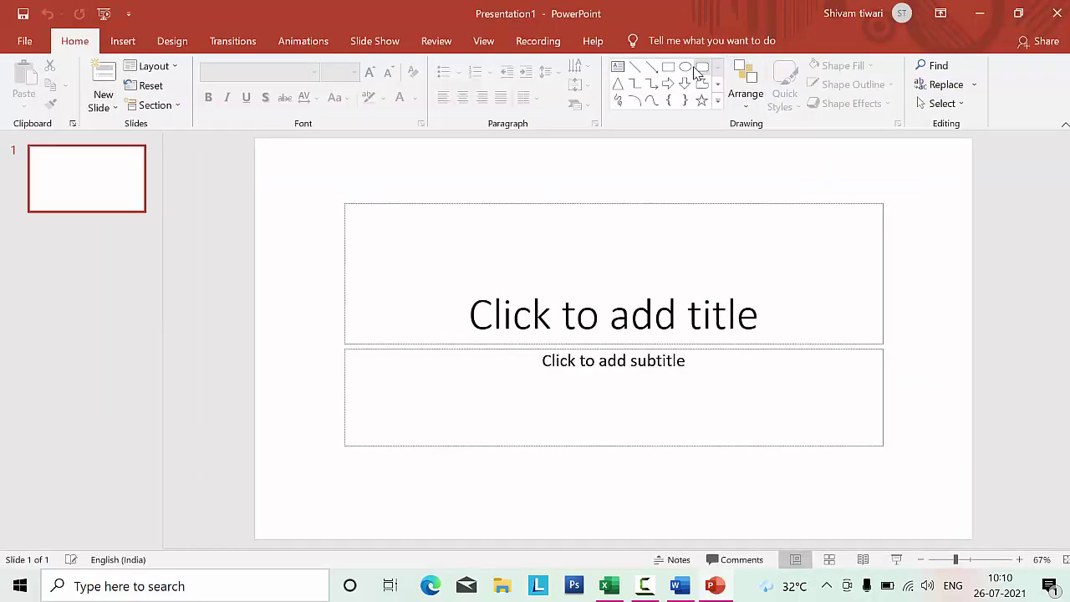
click(685, 67)
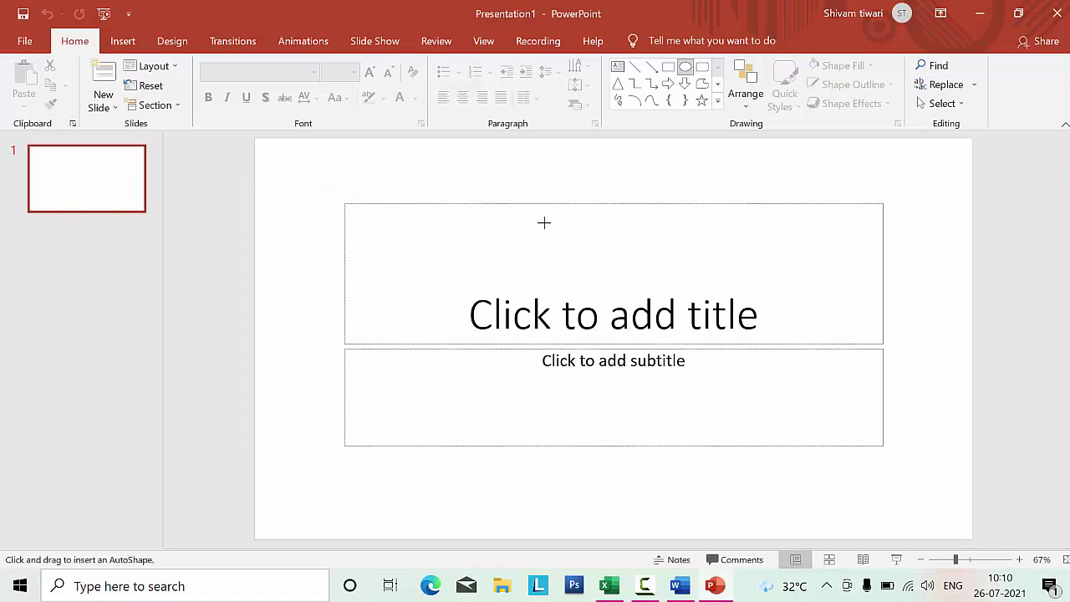
drag(548, 216, 726, 338)
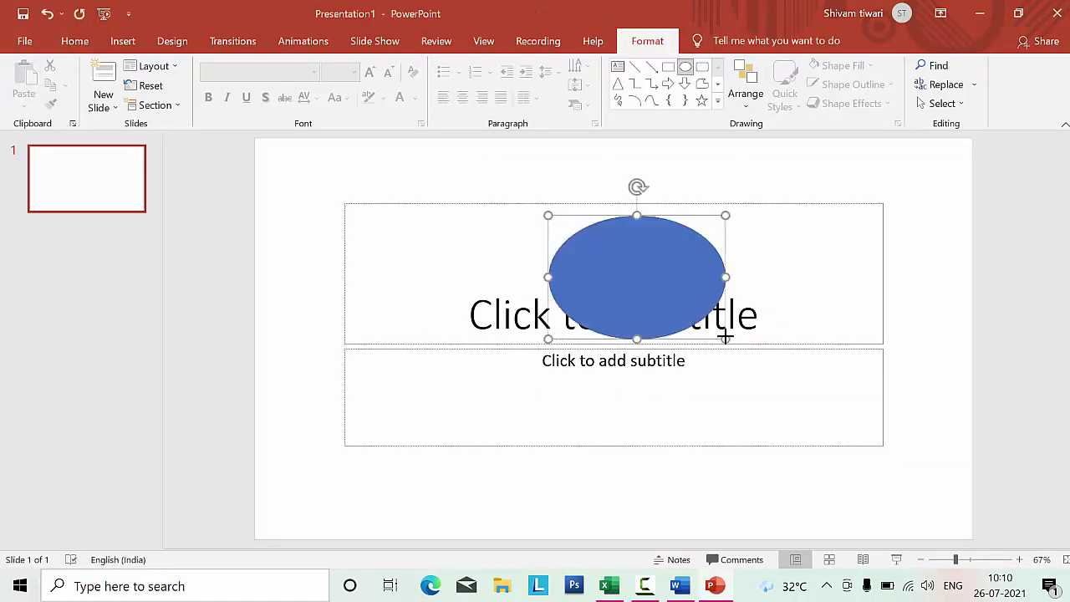
Step: Save the presentation to the Desktop as PowerPoint Presentation 'ttt'
click(25, 40)
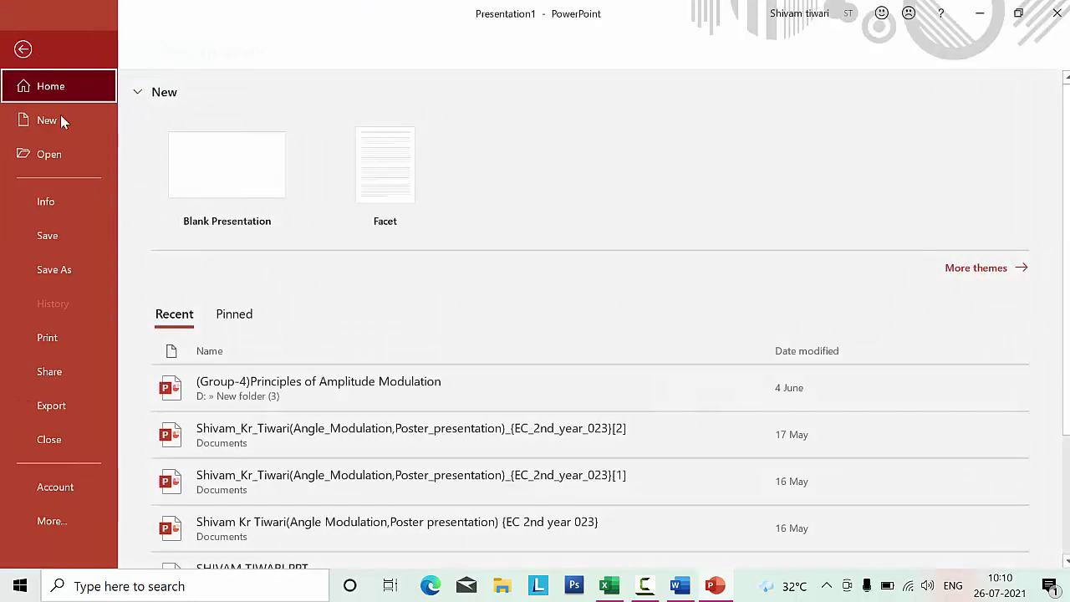
click(74, 243)
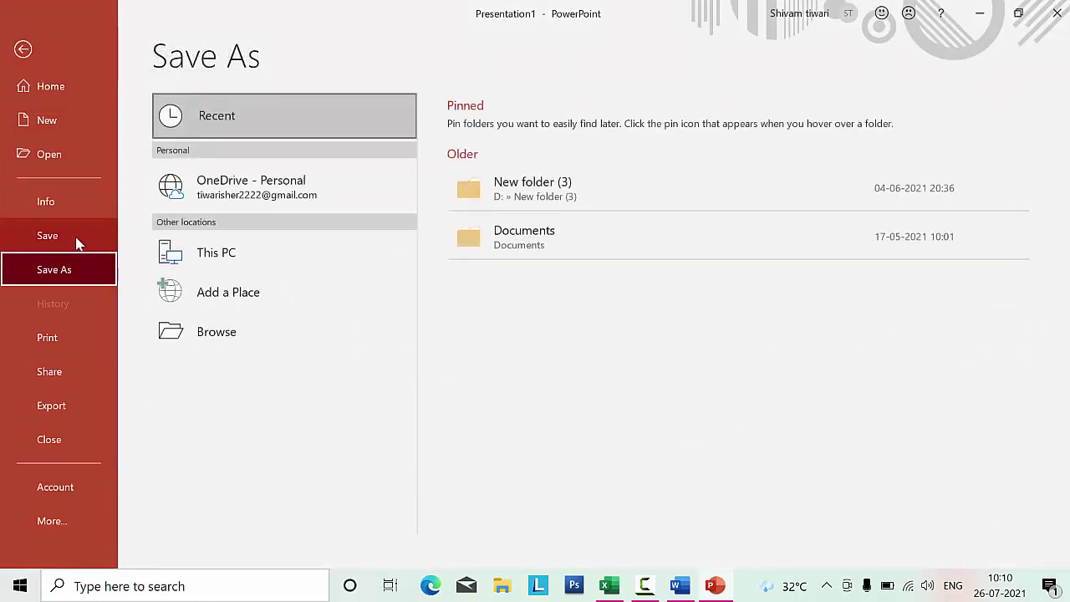
click(280, 248)
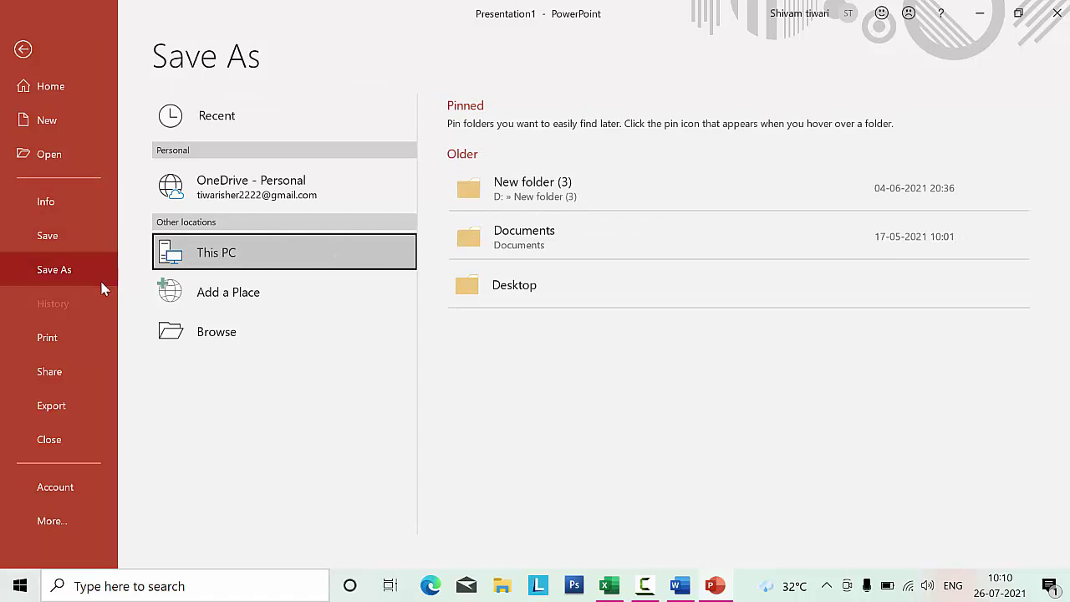
click(508, 284)
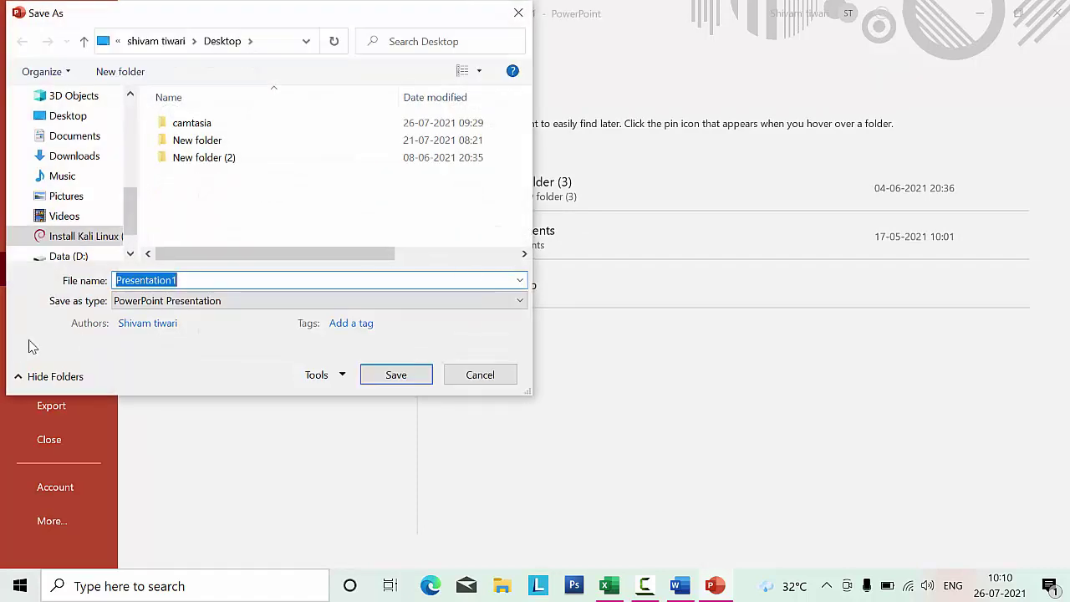
key(BackSpace)
text(ttt)
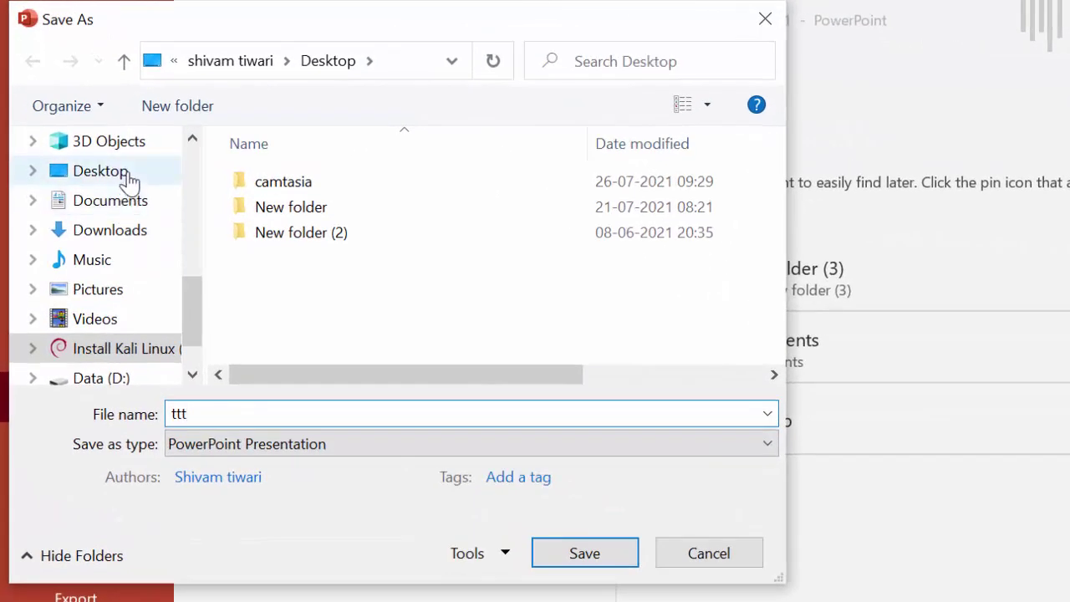
click(87, 118)
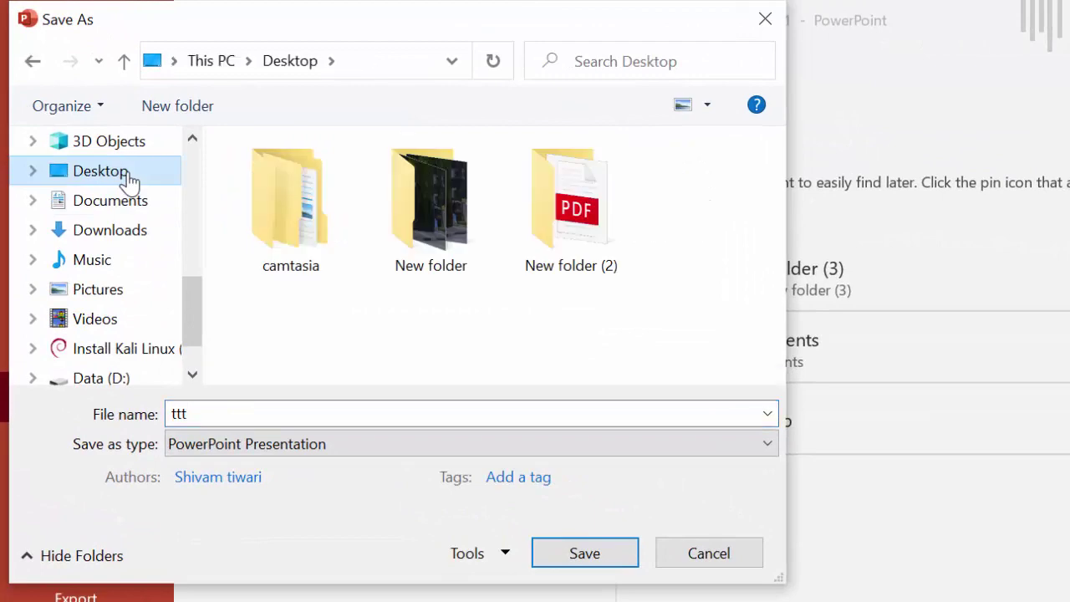
click(606, 568)
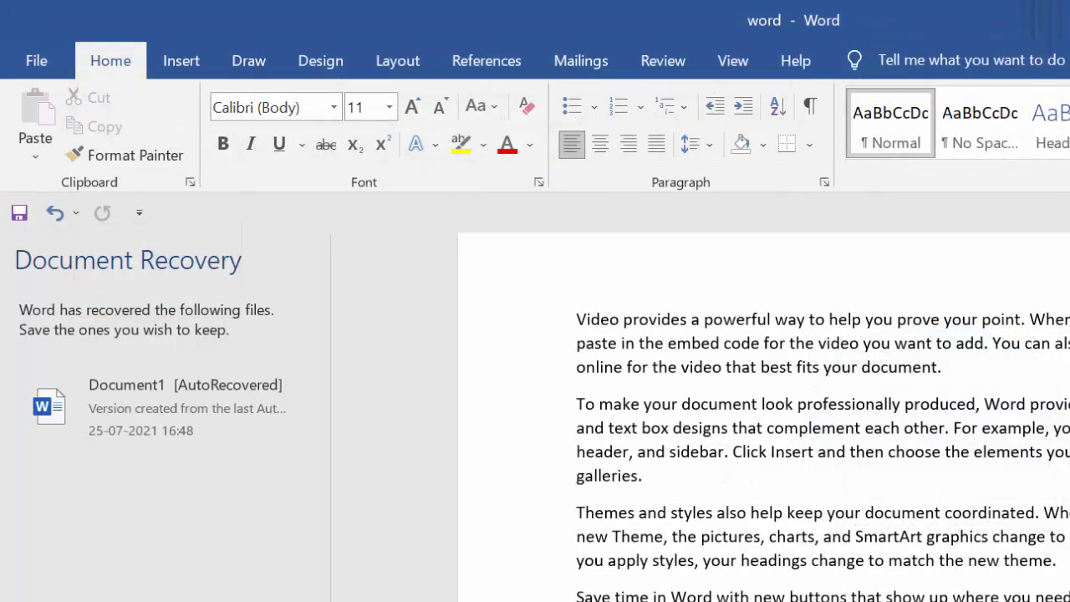
Step: Close Word, discarding its recovered files, and select the LibreOffice 7.1 shortcut
key(ctrl+w)
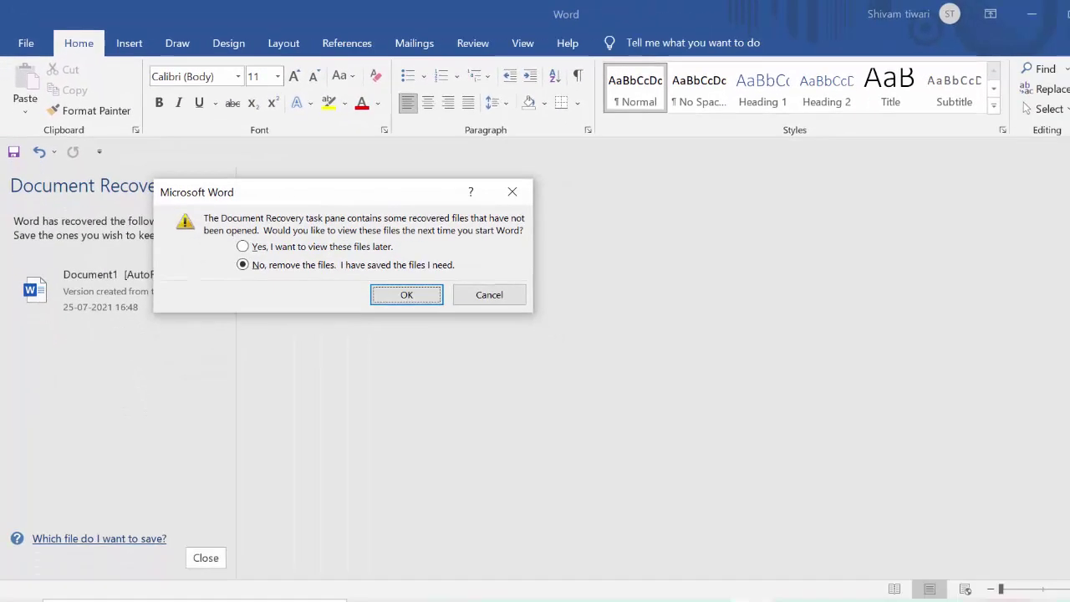
click(412, 301)
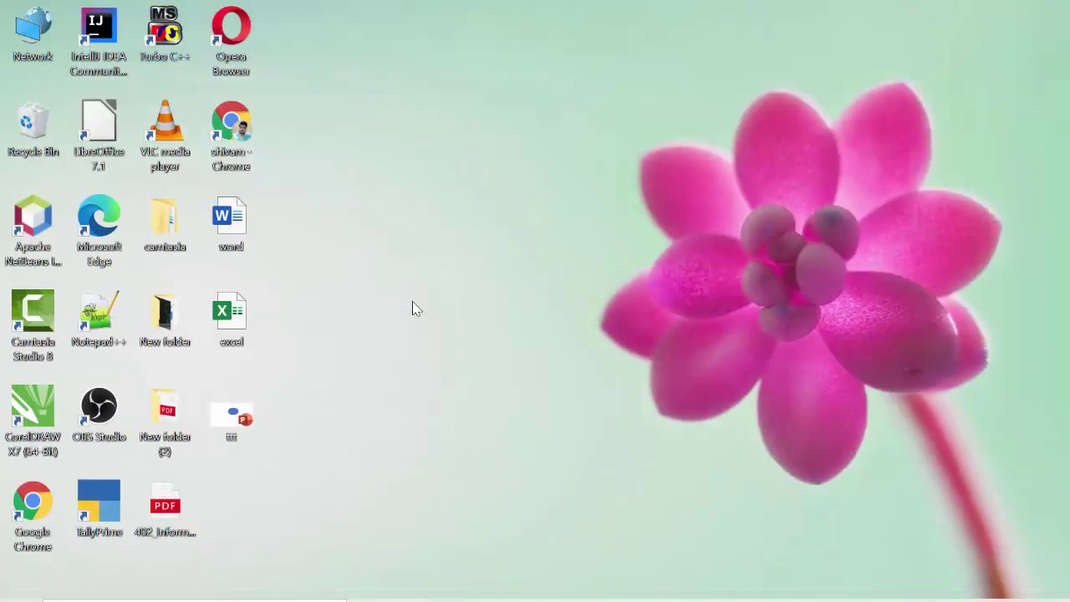
click(80, 125)
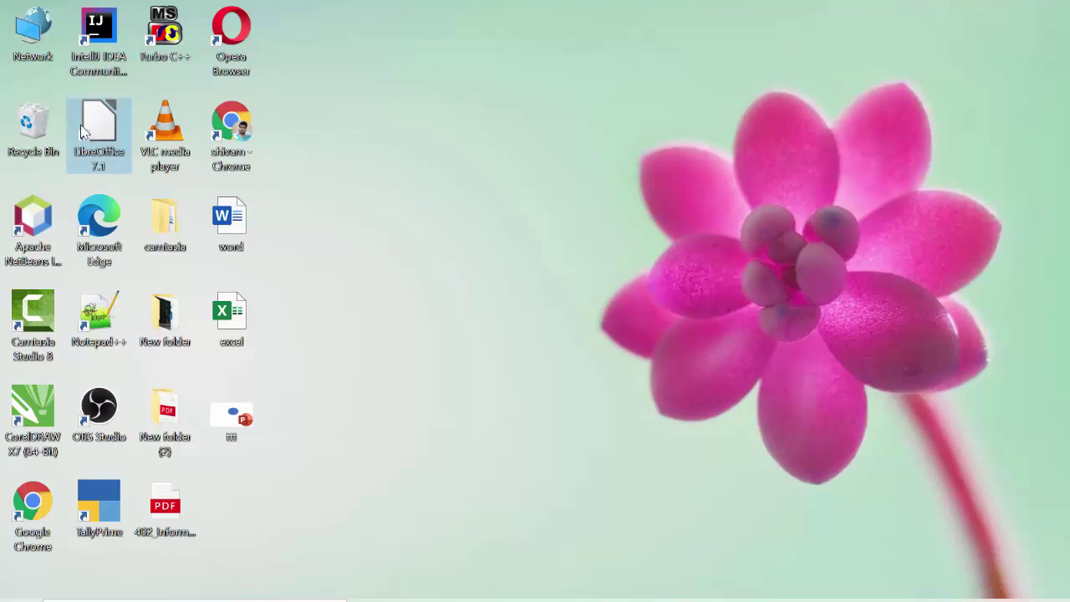
Step: Launch LibreOffice and create a new Writer text document
double_click(81, 131)
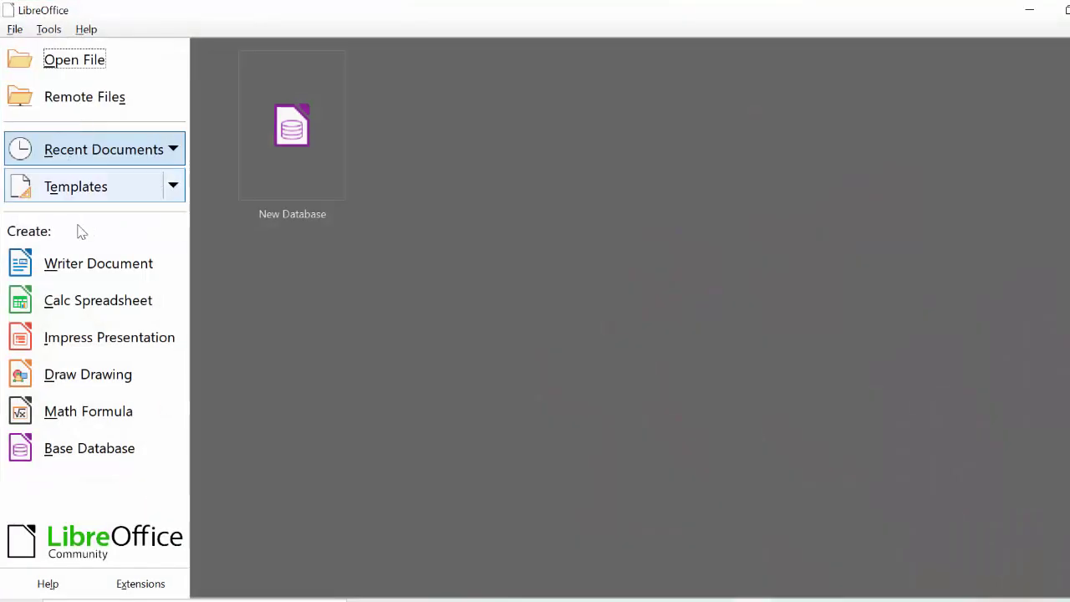
click(97, 264)
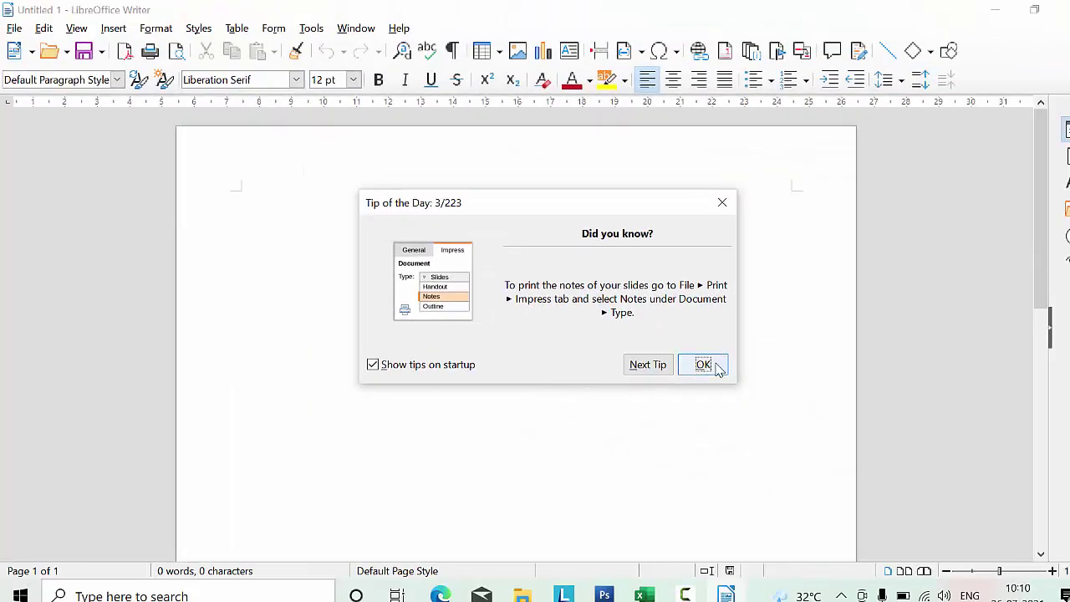
click(715, 367)
click(414, 206)
text(ghfhfhfhf)
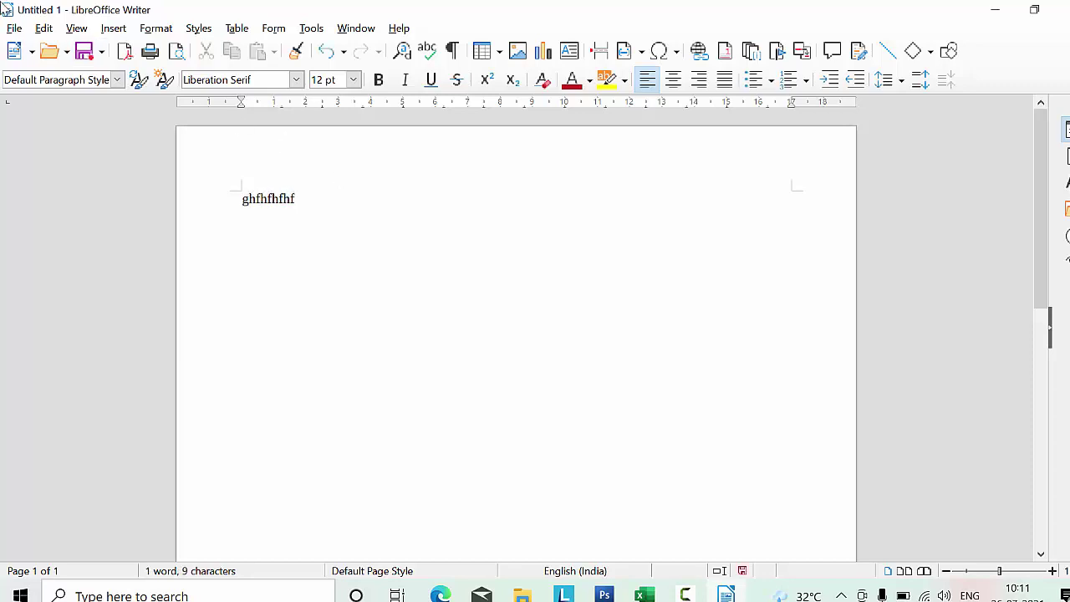
Step: Save the Writer document to the Desktop as librewriter.odt, then show the desktop
click(14, 29)
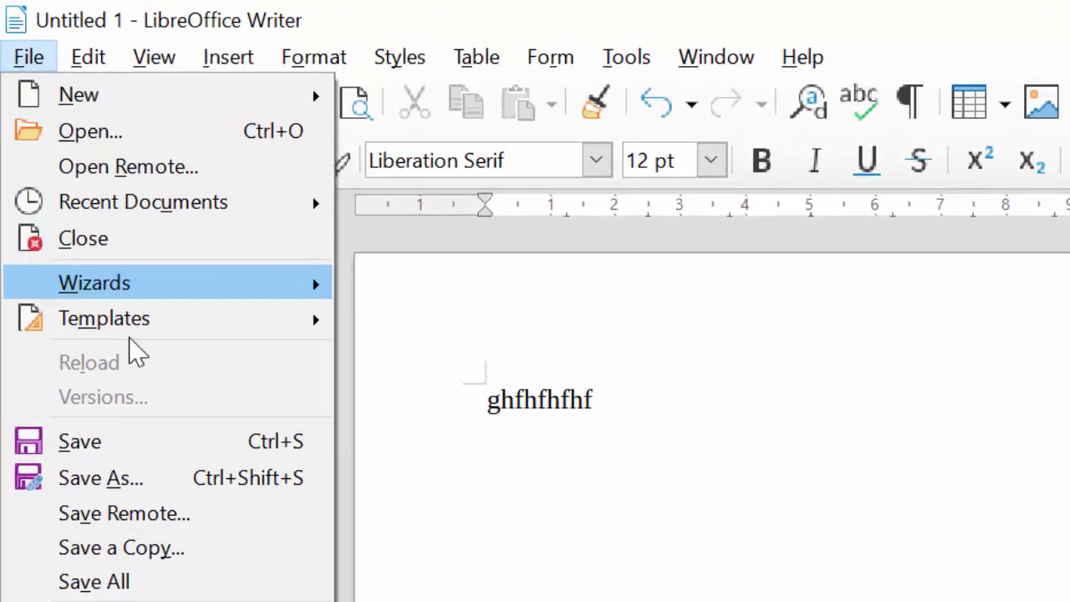
click(147, 443)
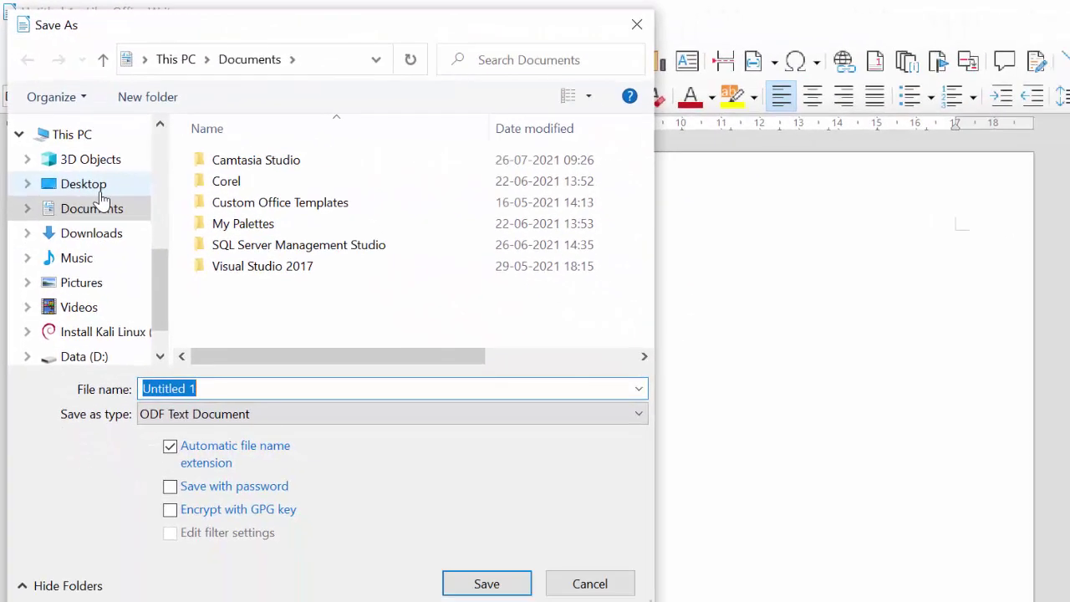
click(101, 191)
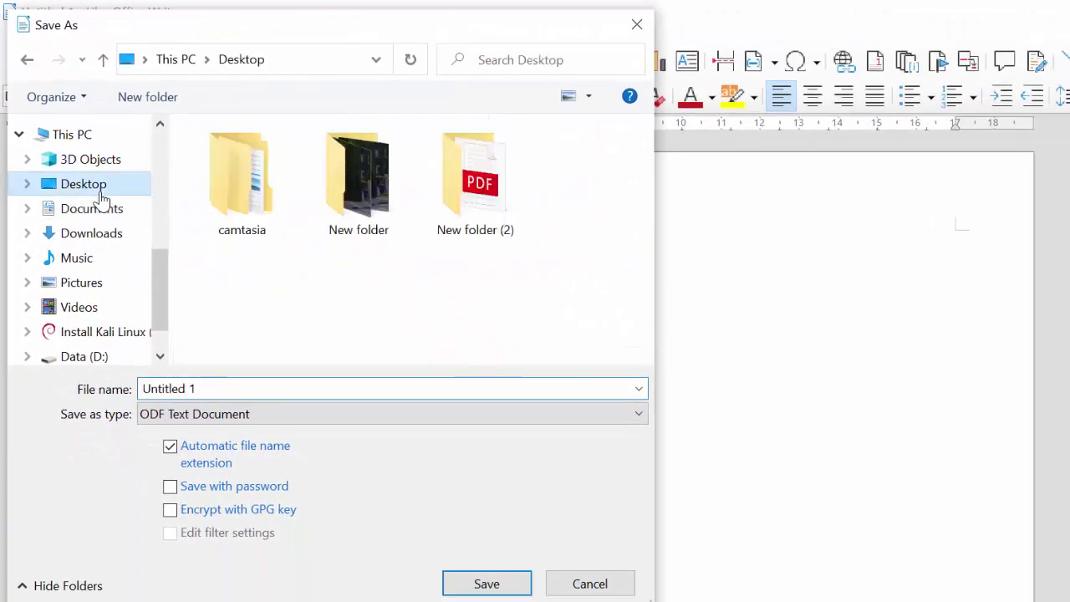
click(235, 384)
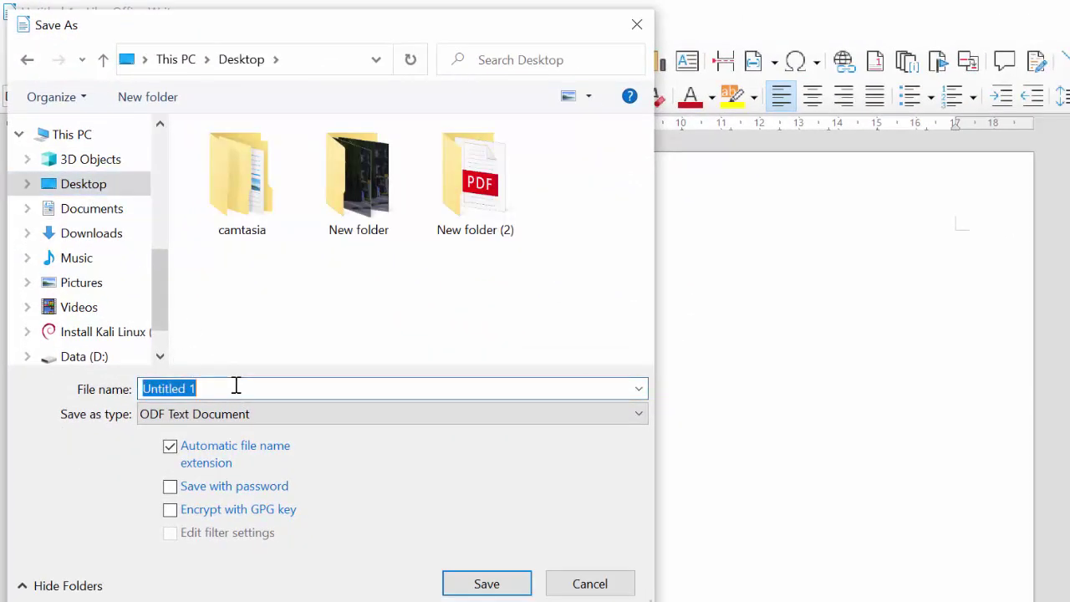
key(BackSpace)
text(li)
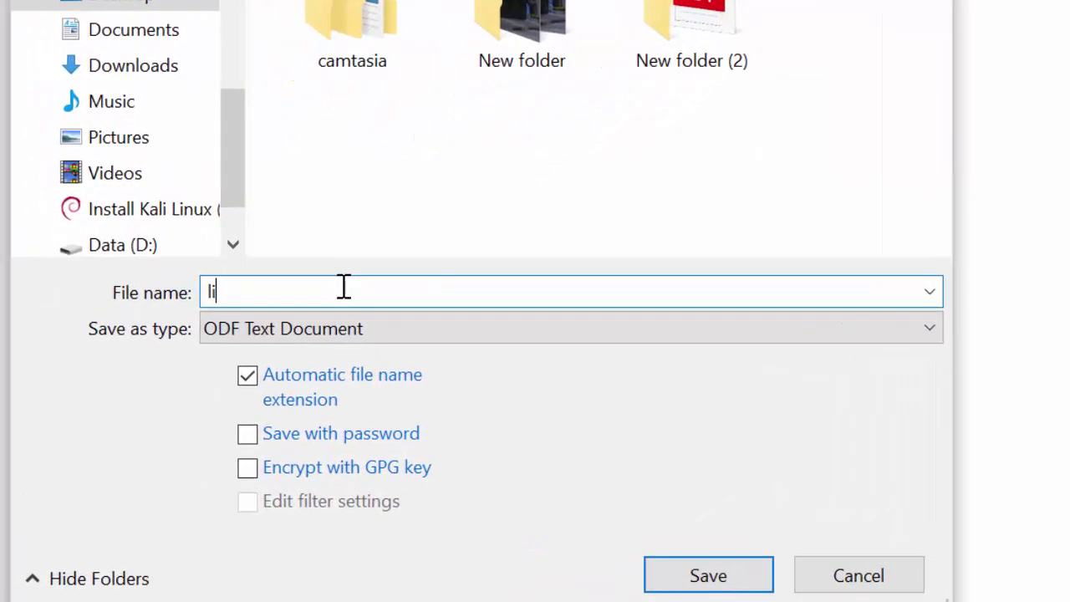
text(brewri)
text(ter)
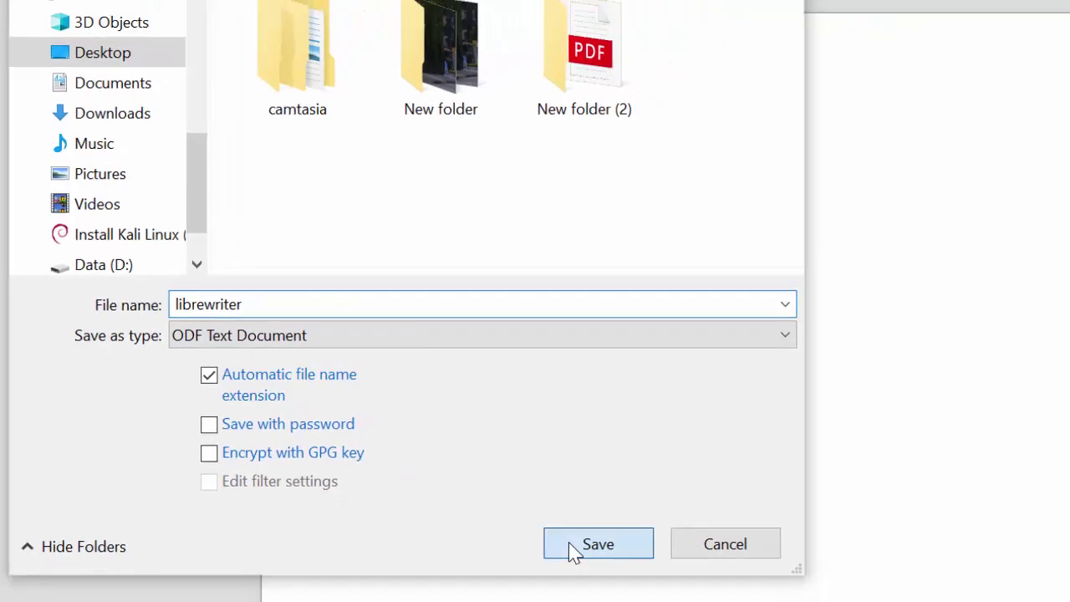
click(571, 550)
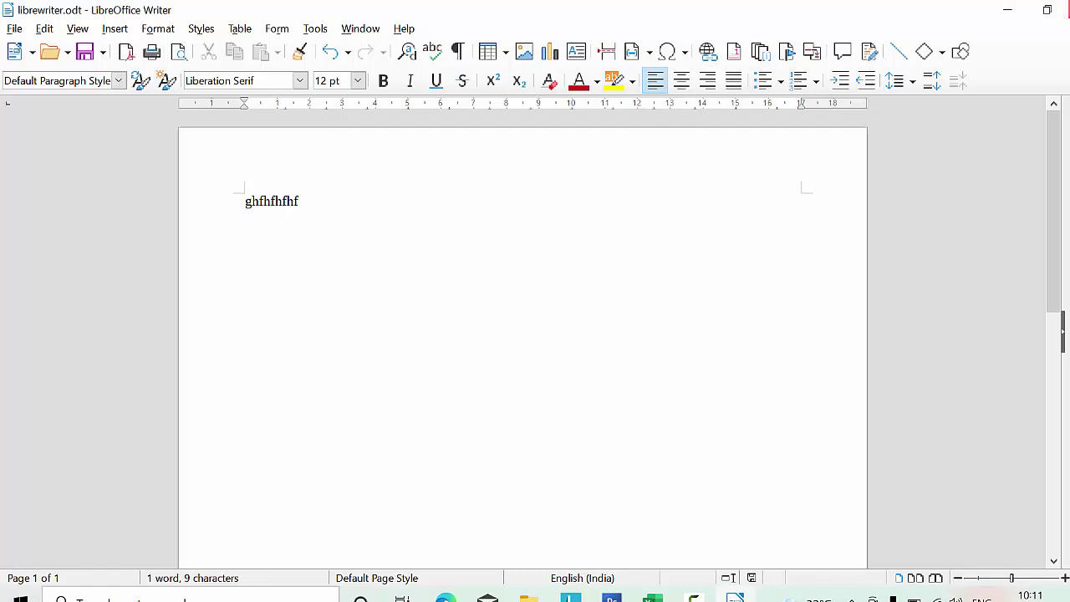
key(super+d)
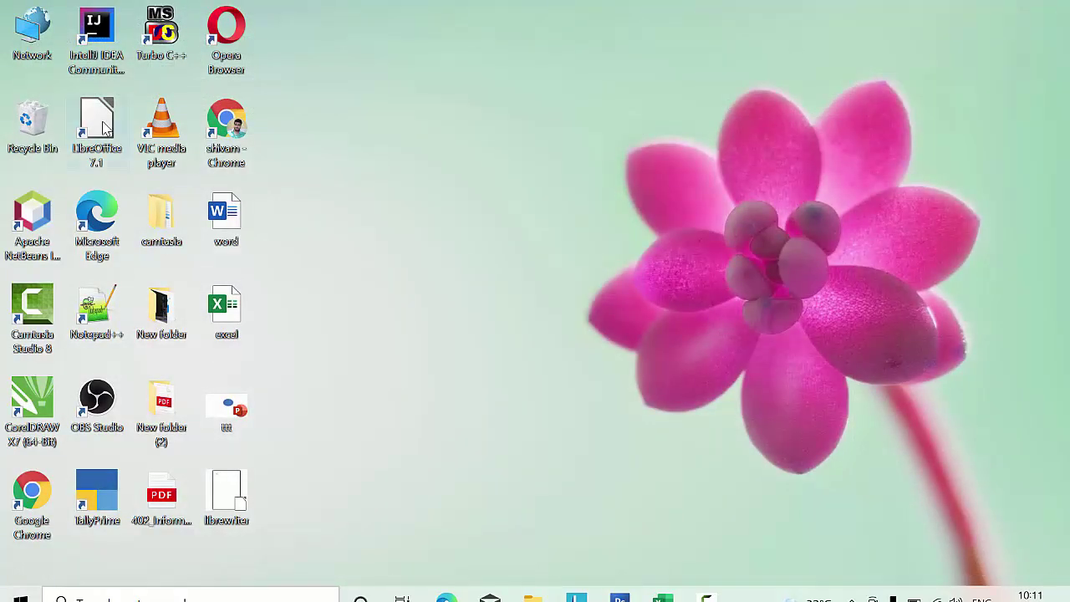
Step: Start a new LibreOffice Calc spreadsheet and enter 'fhgfhgfhjfh' in cell B3
double_click(104, 126)
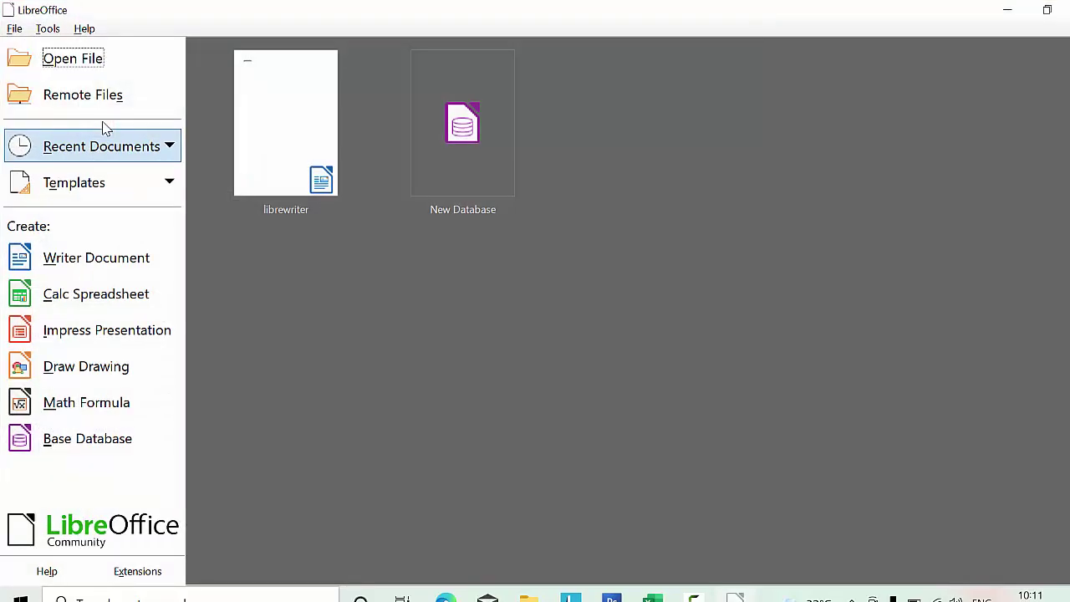
click(113, 305)
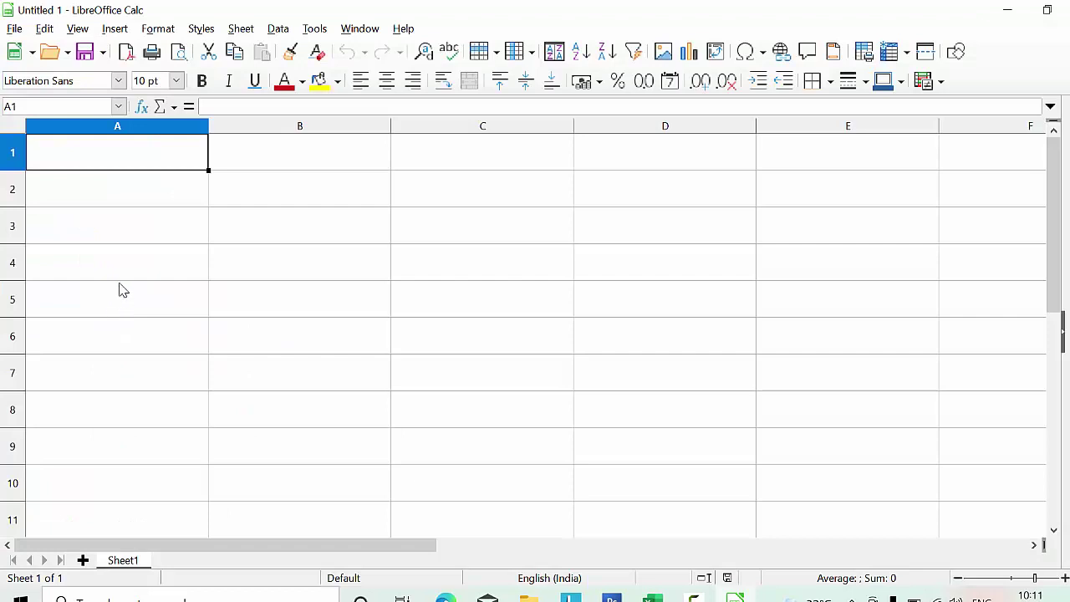
click(231, 226)
text(f)
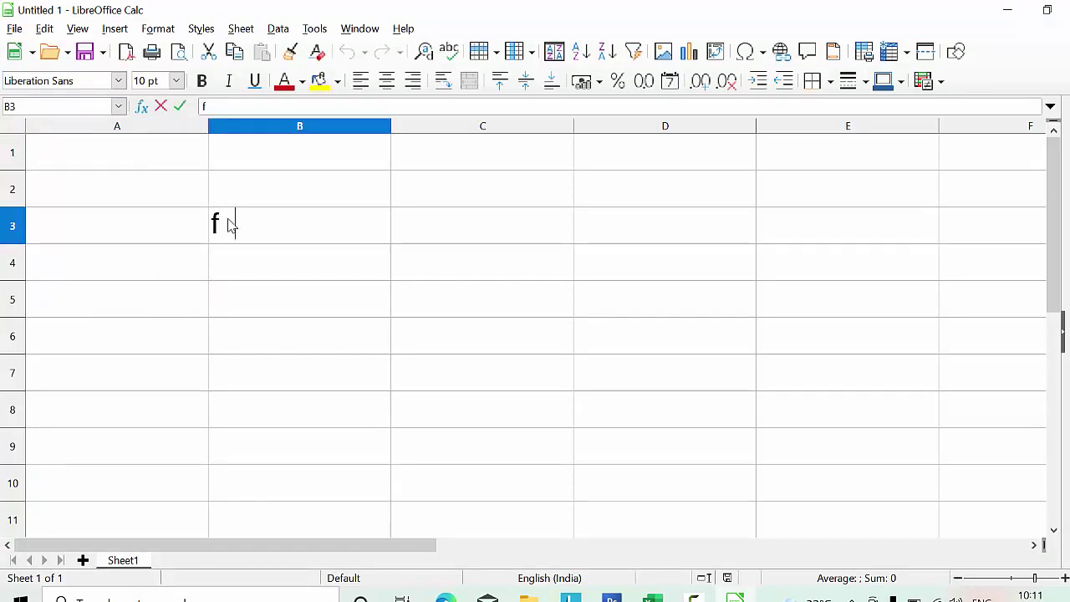
text(hgfhgfhjfh)
click(301, 293)
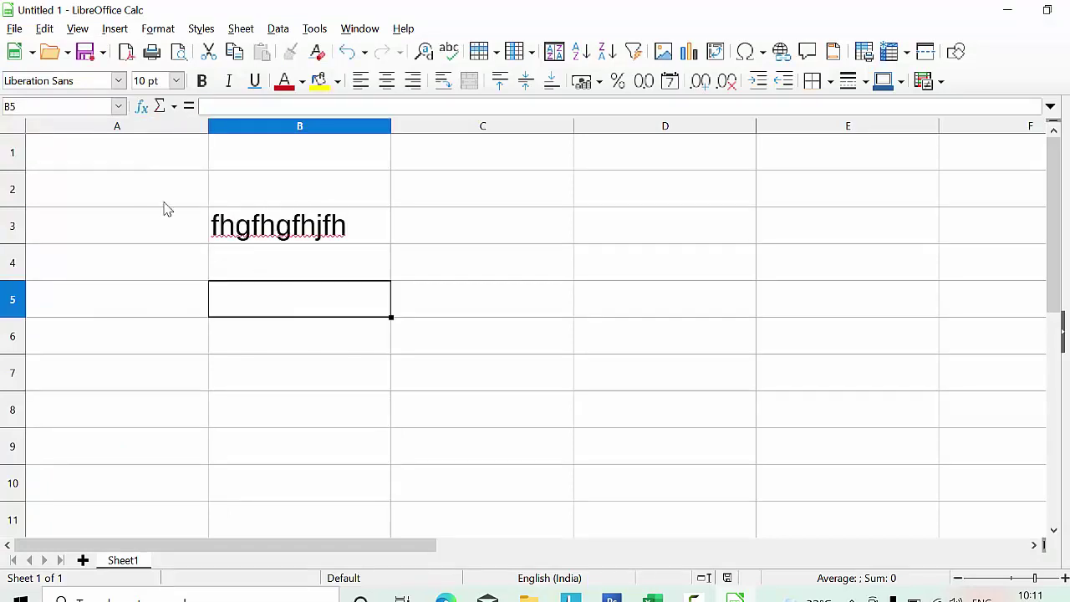
Step: Save the spreadsheet to the Desktop under the name calc
click(15, 32)
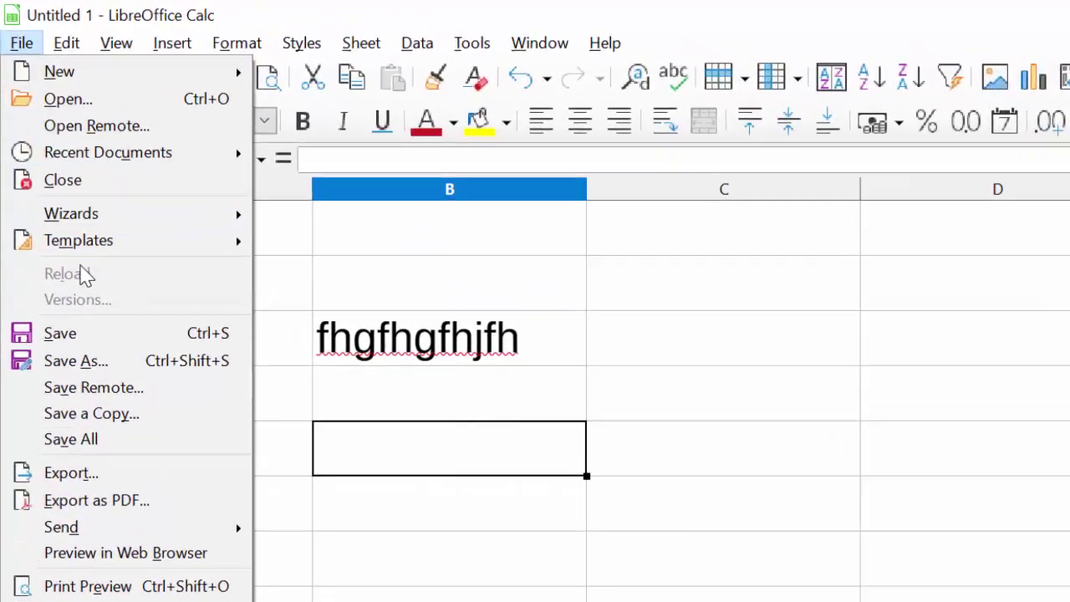
click(111, 386)
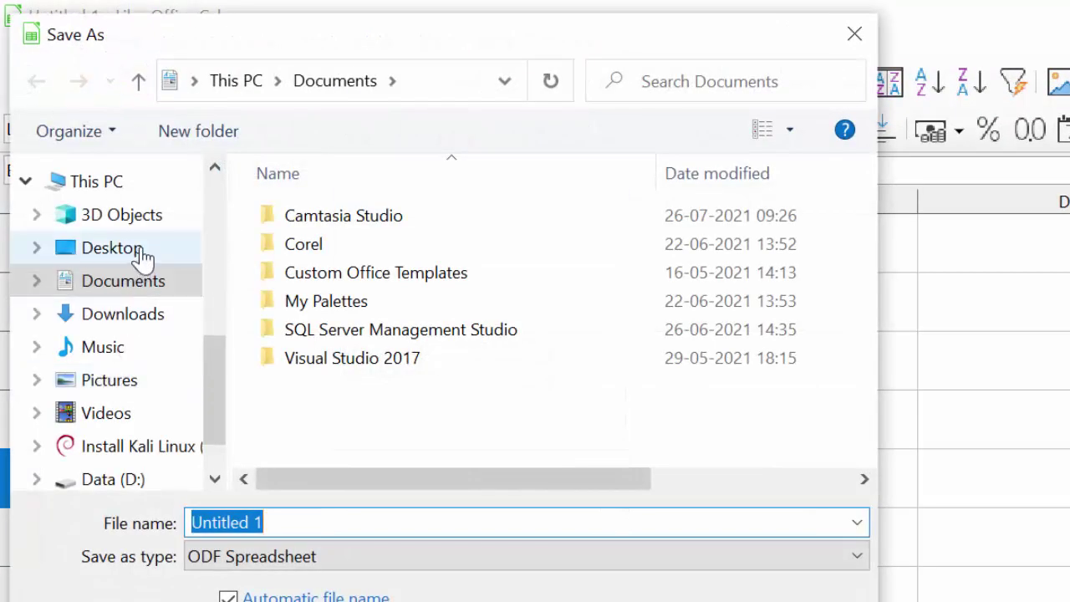
click(139, 248)
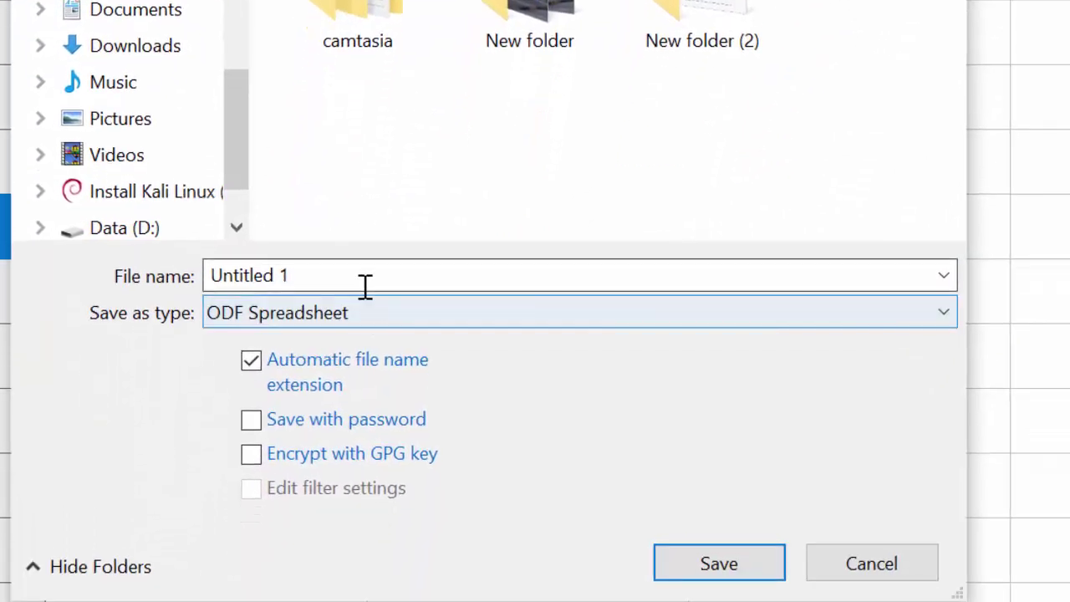
click(365, 279)
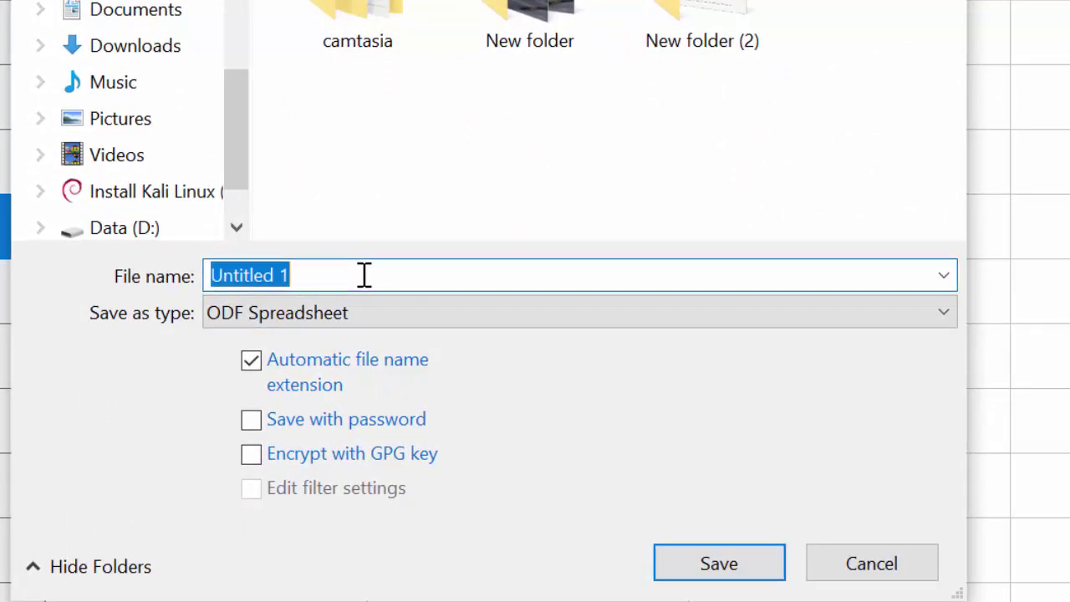
key(BackSpace)
text(calc)
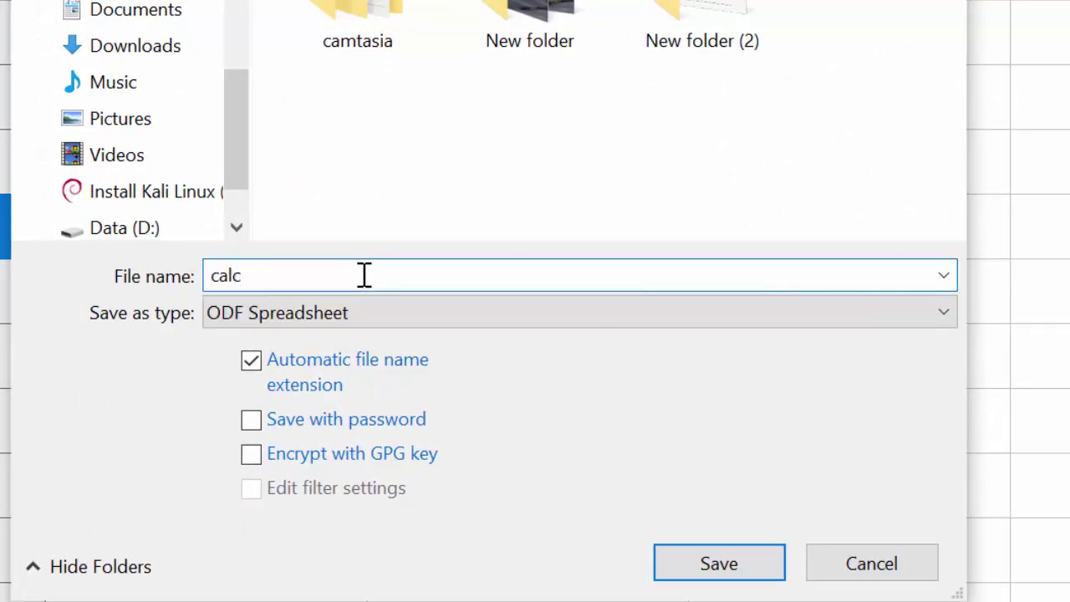
key(Return)
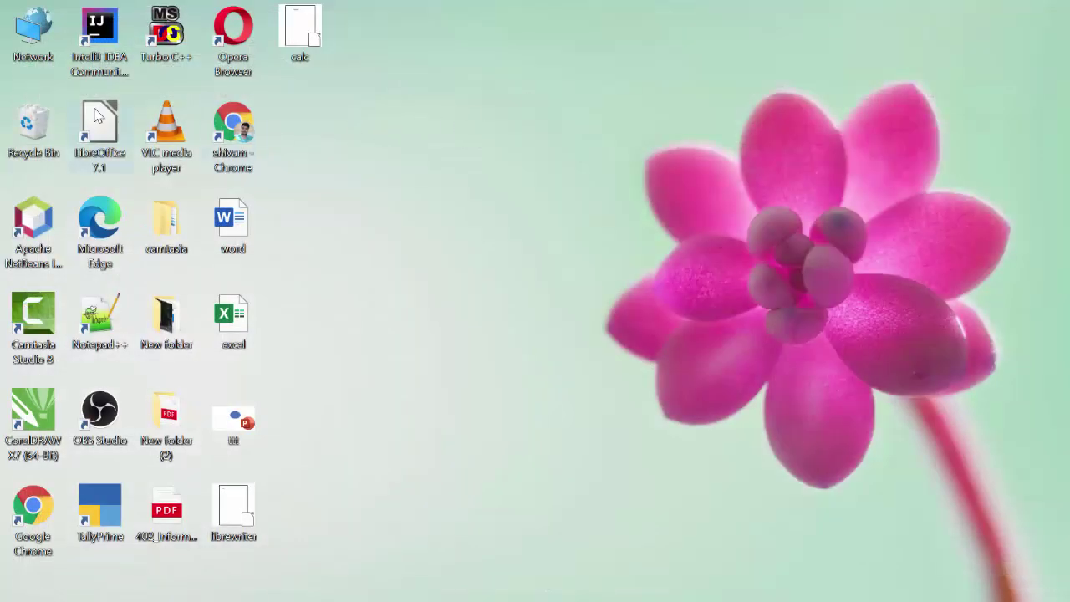
Step: Create a blank Impress presentation from the LibreOffice Start Center, skipping the template chooser
click(97, 115)
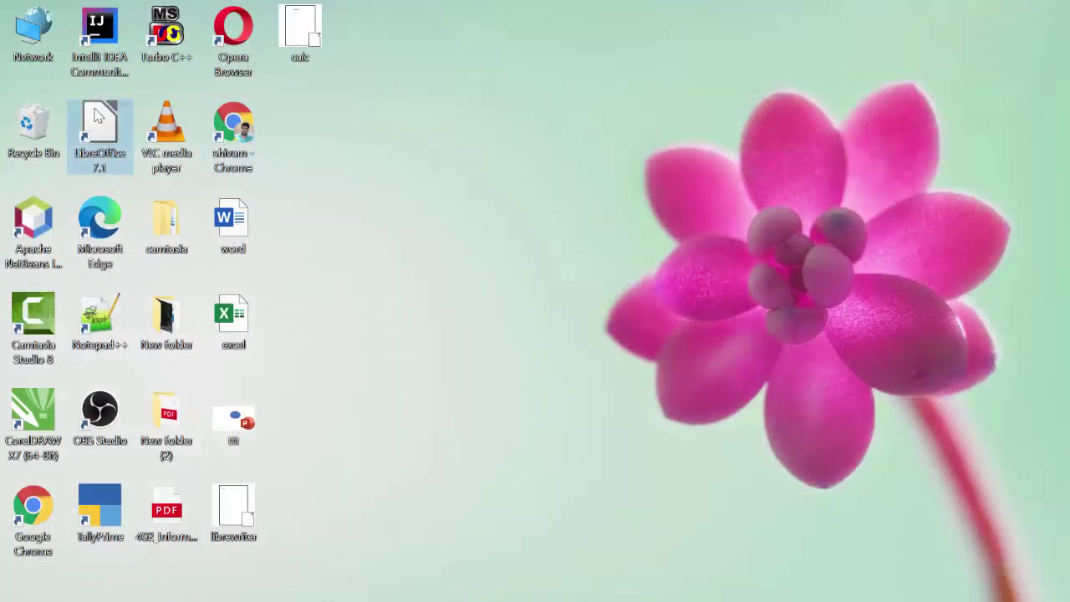
double_click(98, 116)
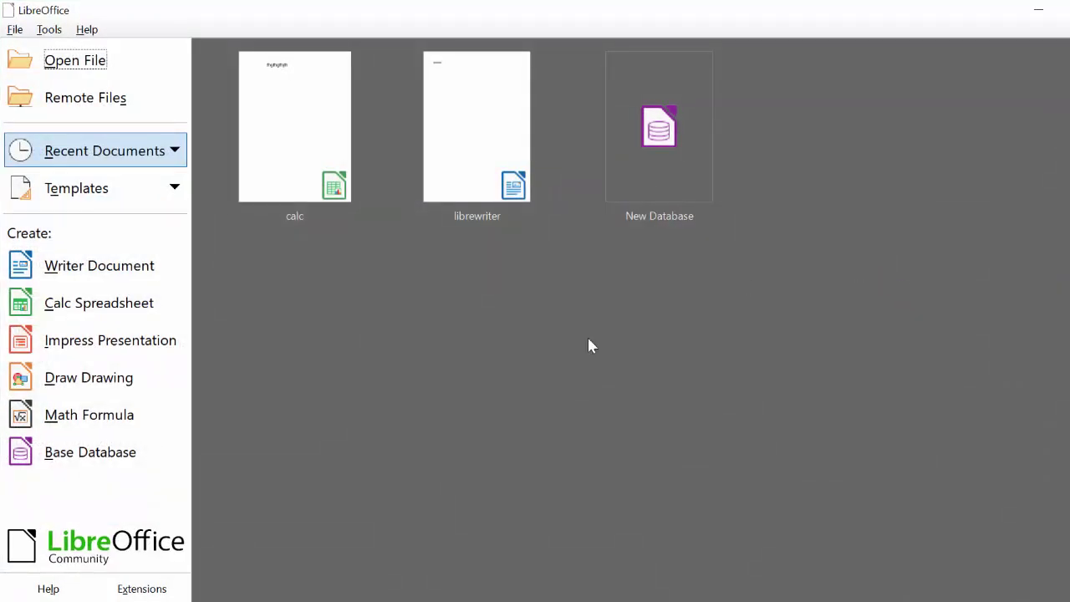
click(134, 348)
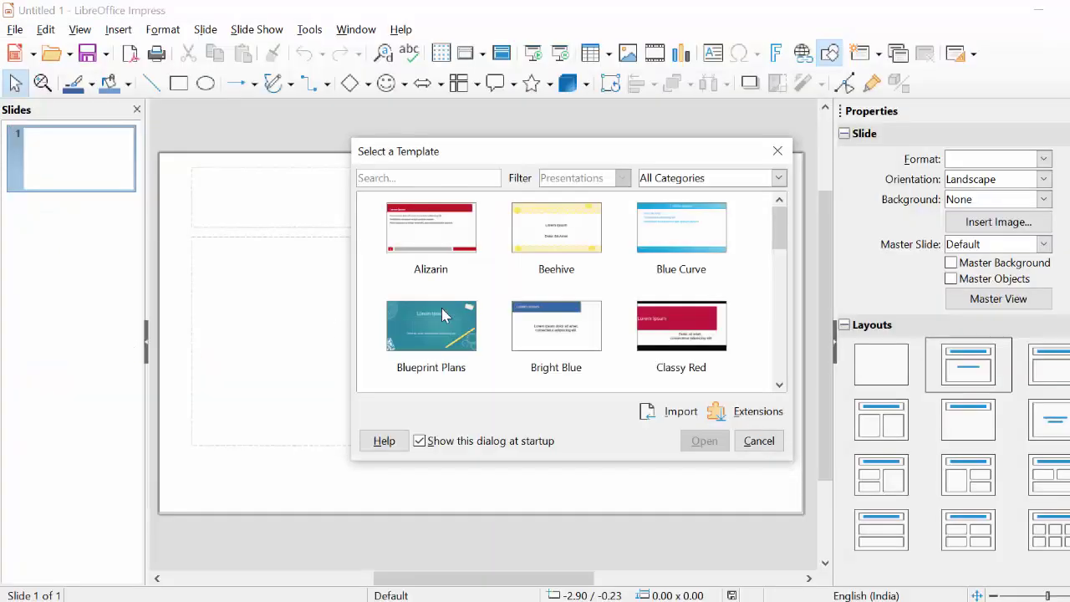
click(776, 151)
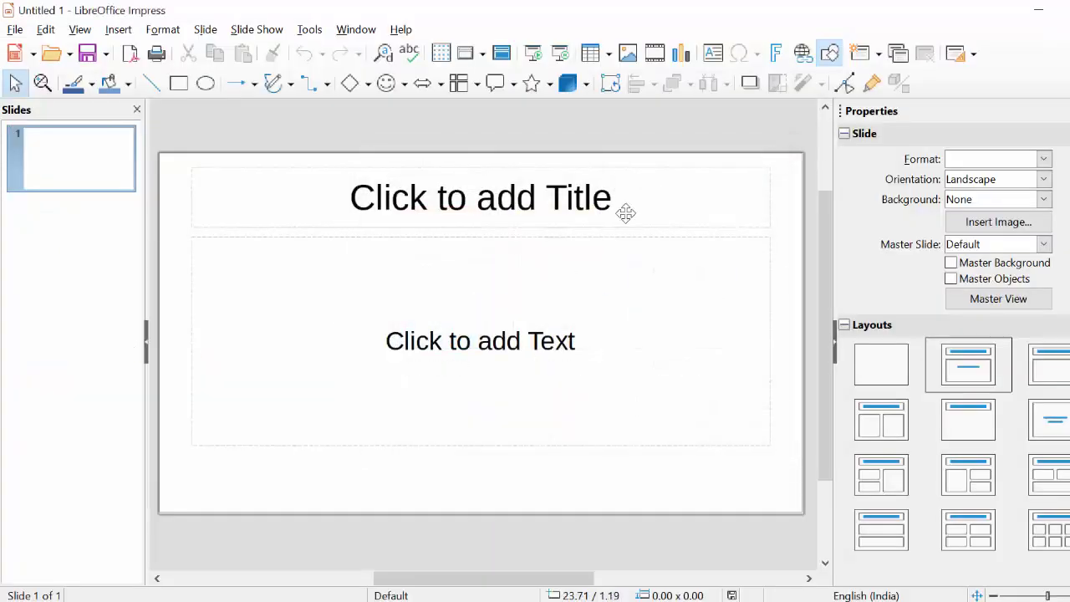
click(357, 309)
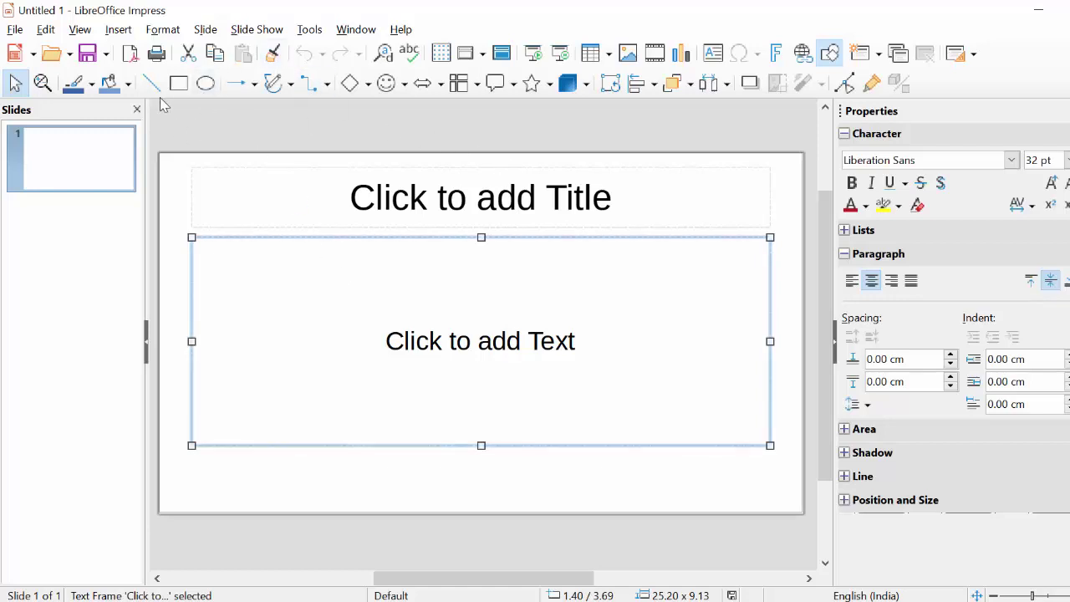
click(14, 29)
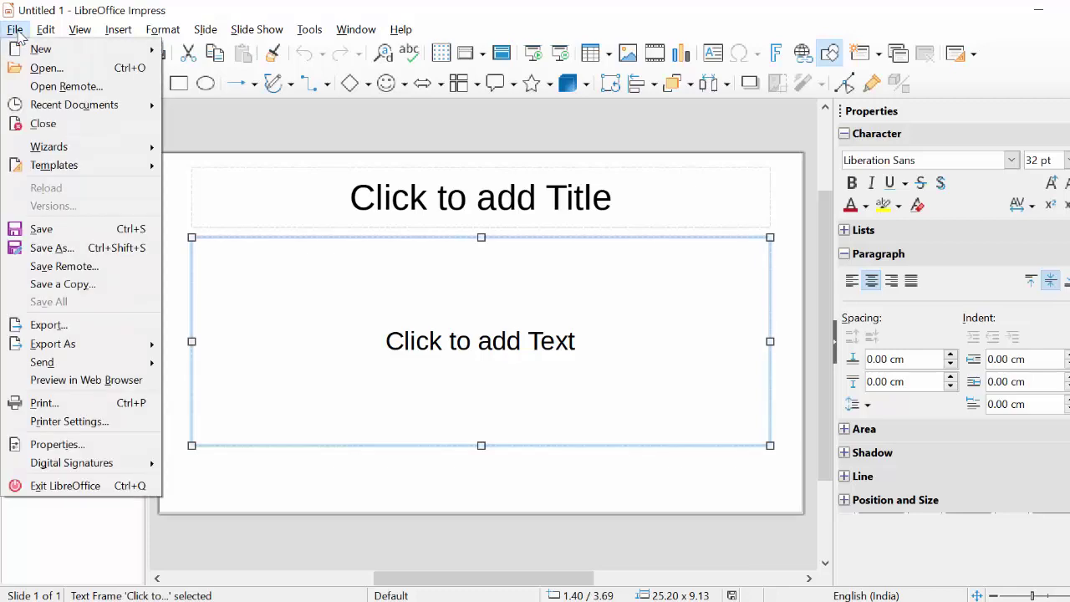
Step: Save the presentation to the Desktop as uuu.odp and close Impress
click(59, 249)
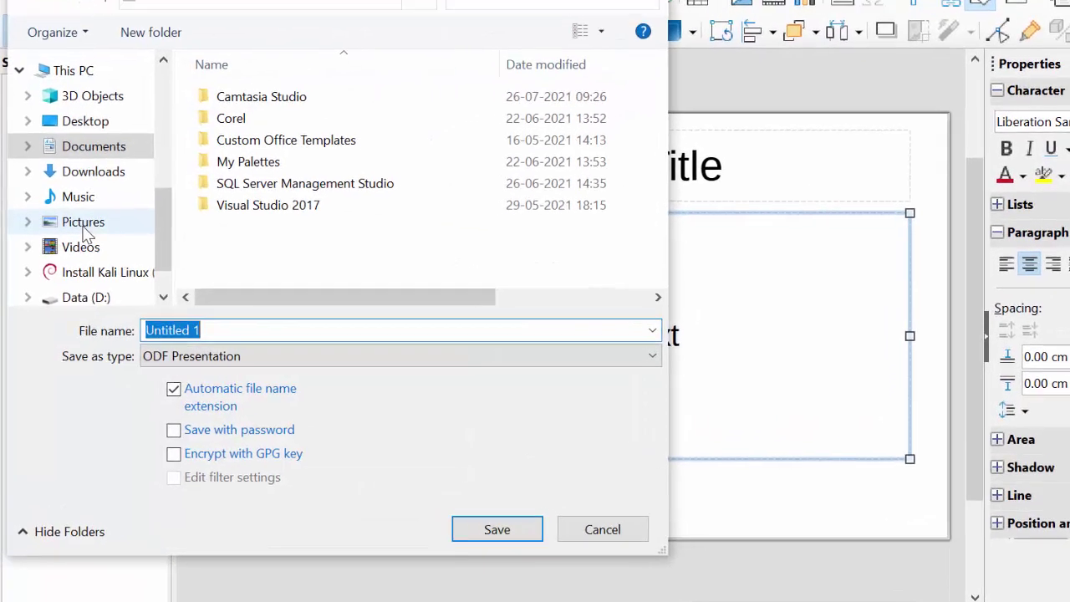
click(84, 123)
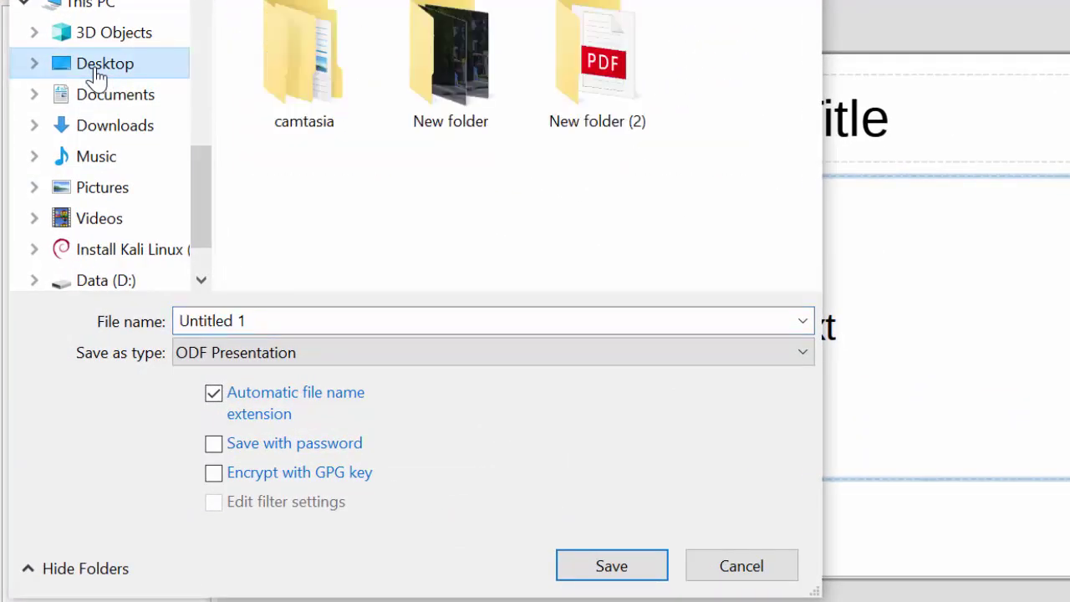
click(314, 320)
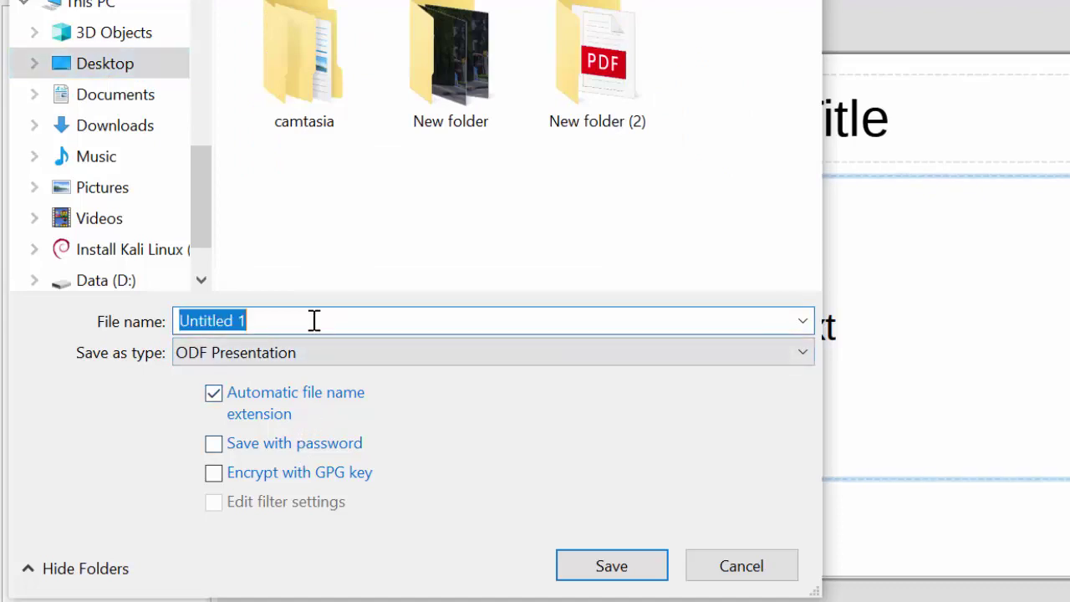
key(BackSpace)
text(uuu)
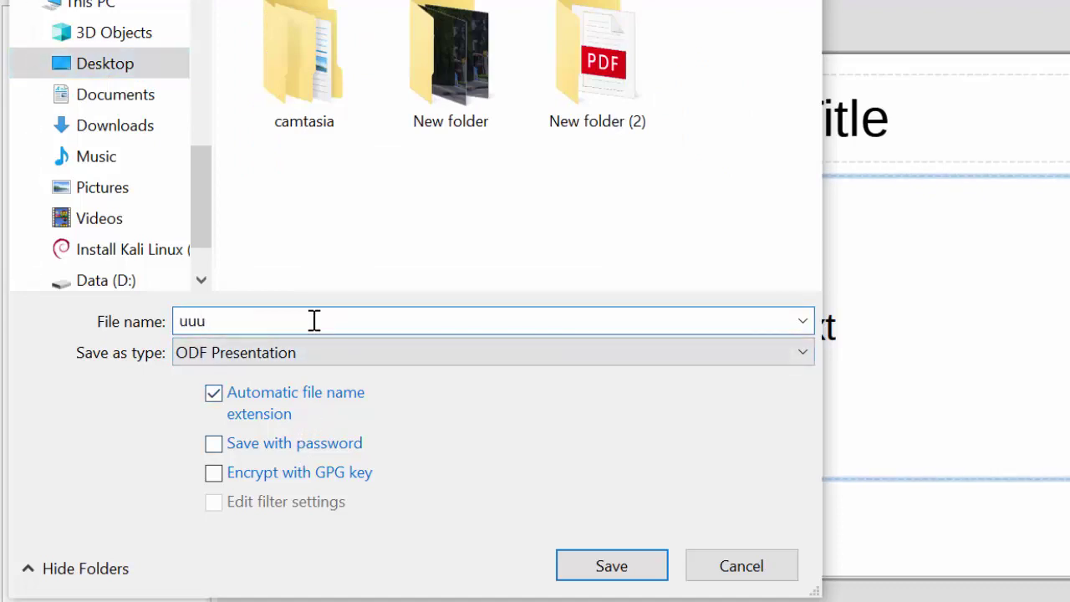
click(629, 568)
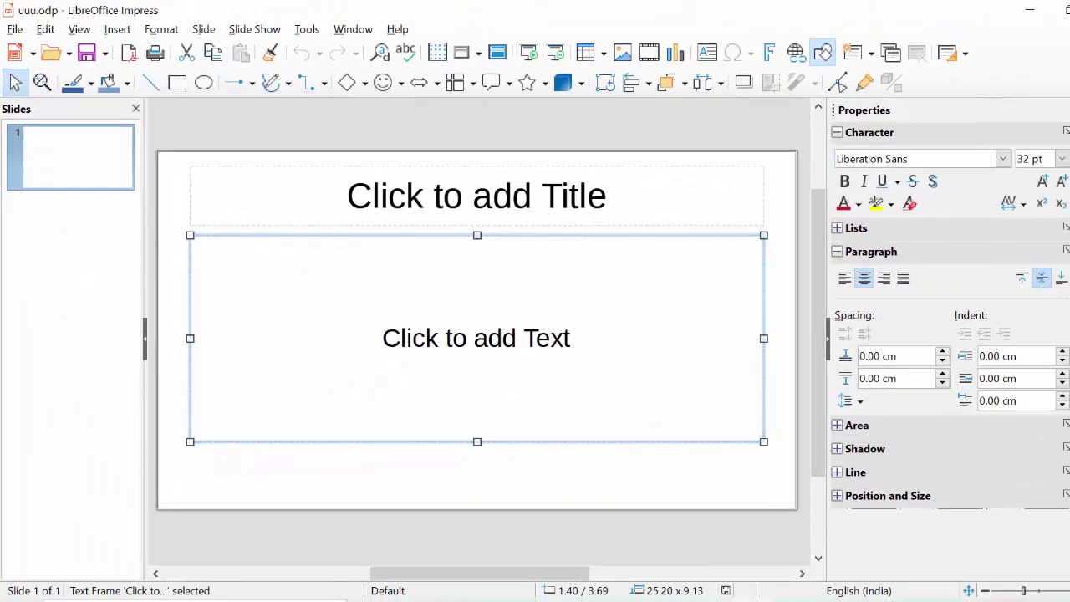
click(1061, 10)
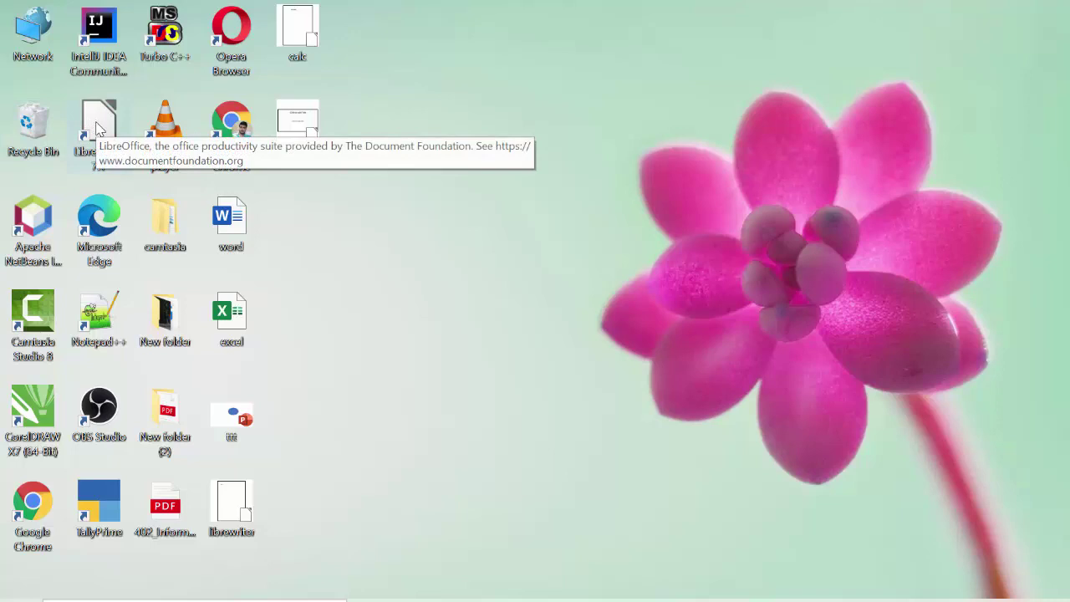
Step: Create and save a new Base database, New Database1.odb, then start a table in Design View
double_click(96, 127)
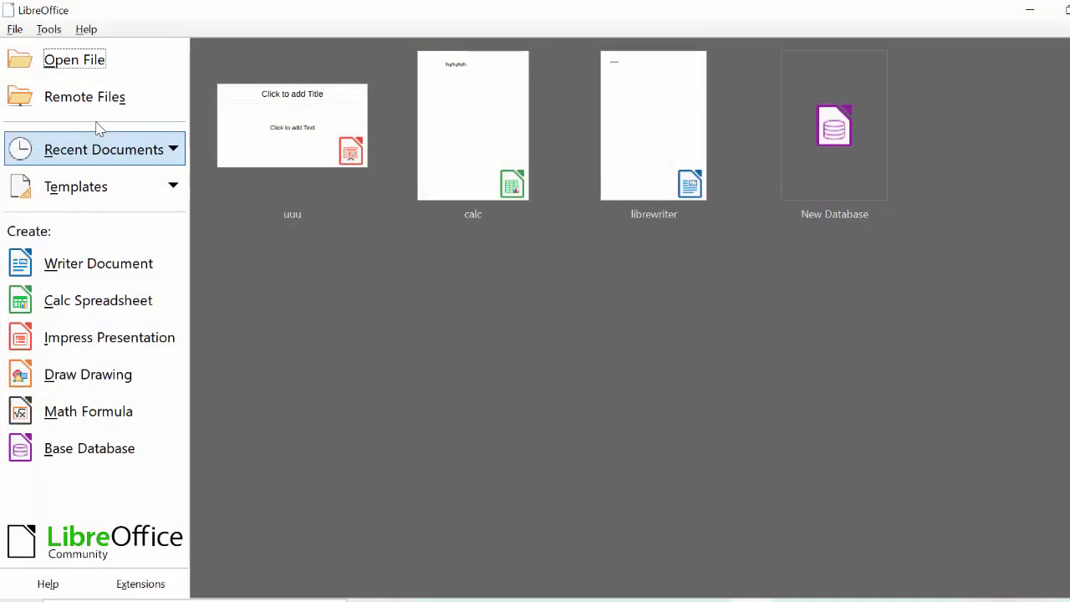
click(102, 447)
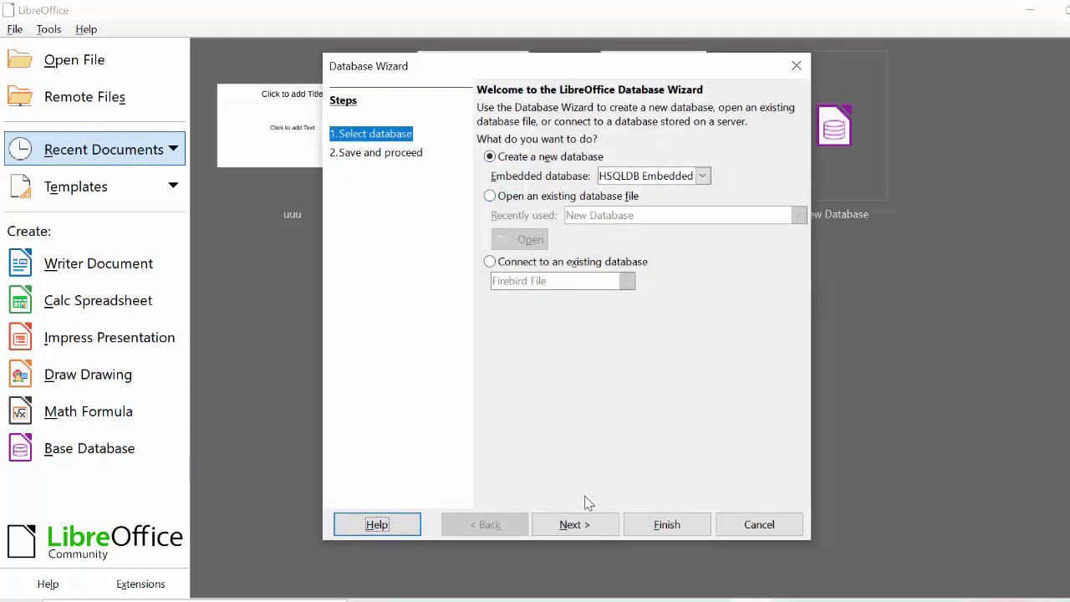
click(659, 529)
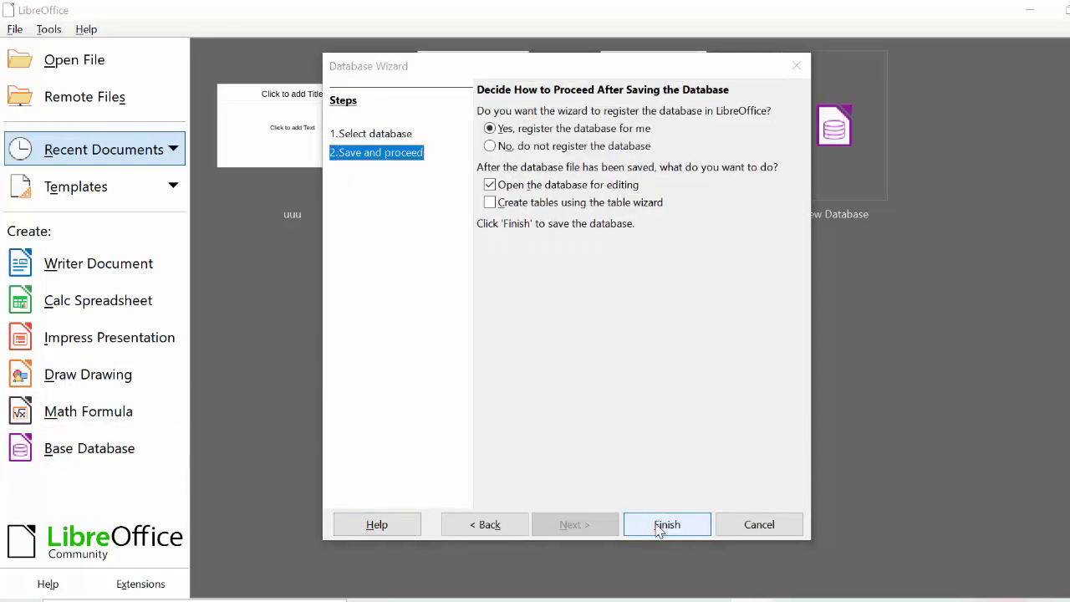
click(737, 476)
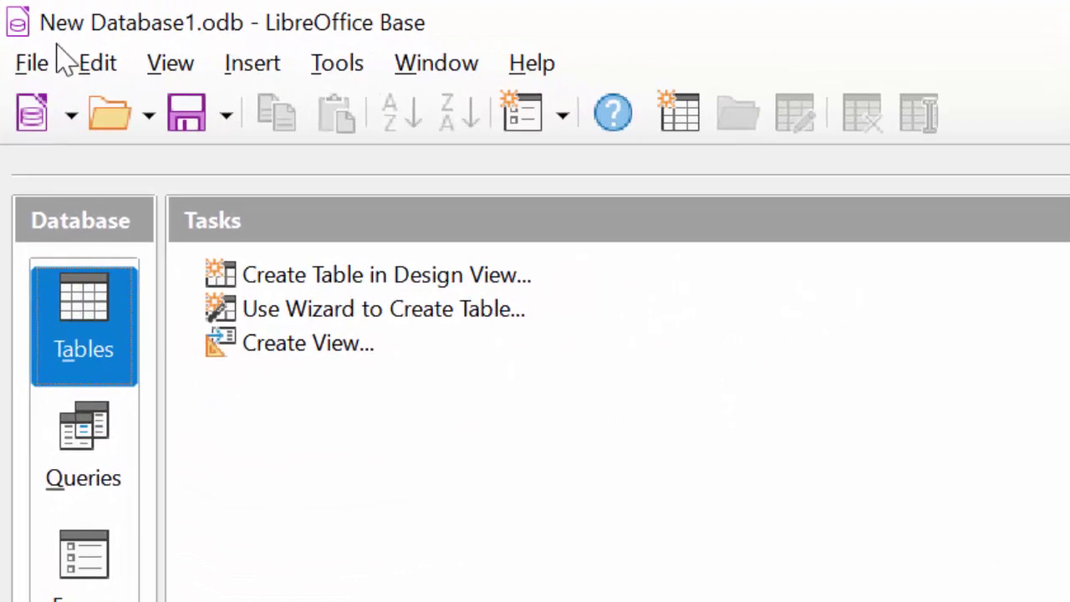
click(325, 280)
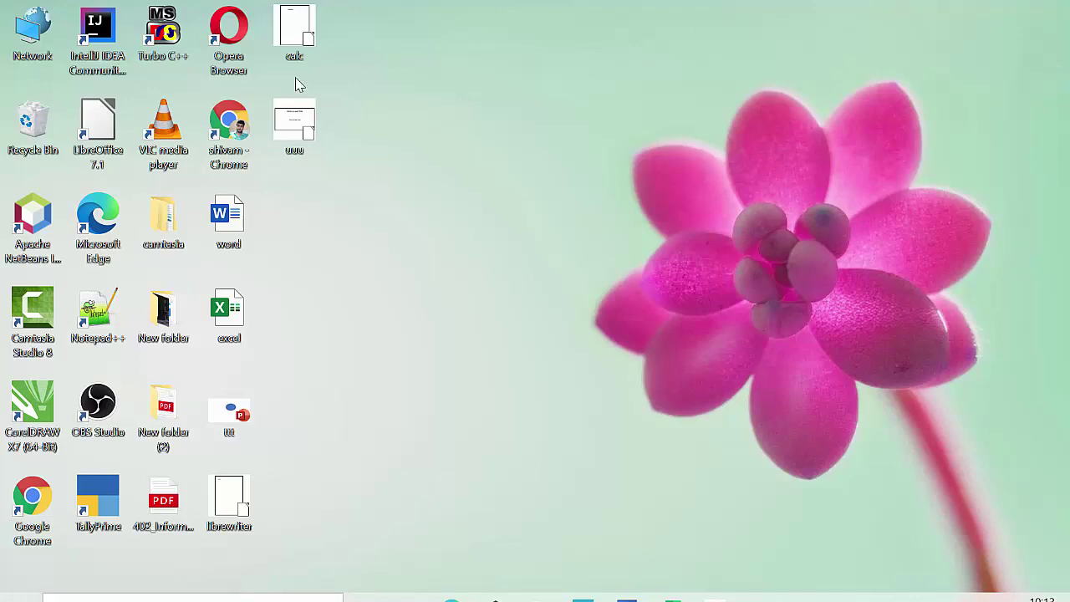
click(219, 219)
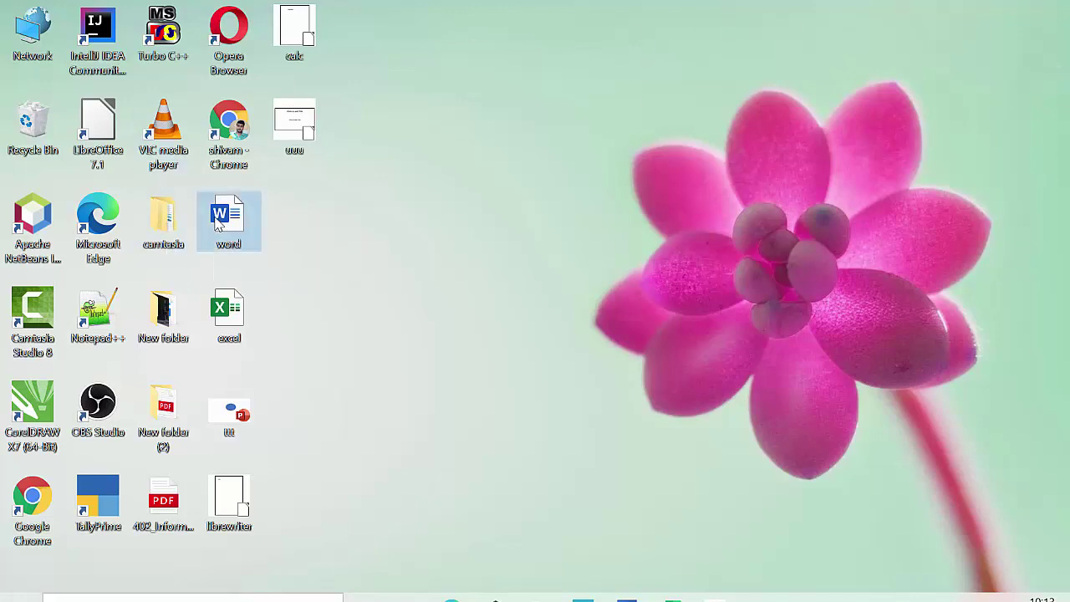
right_click(219, 219)
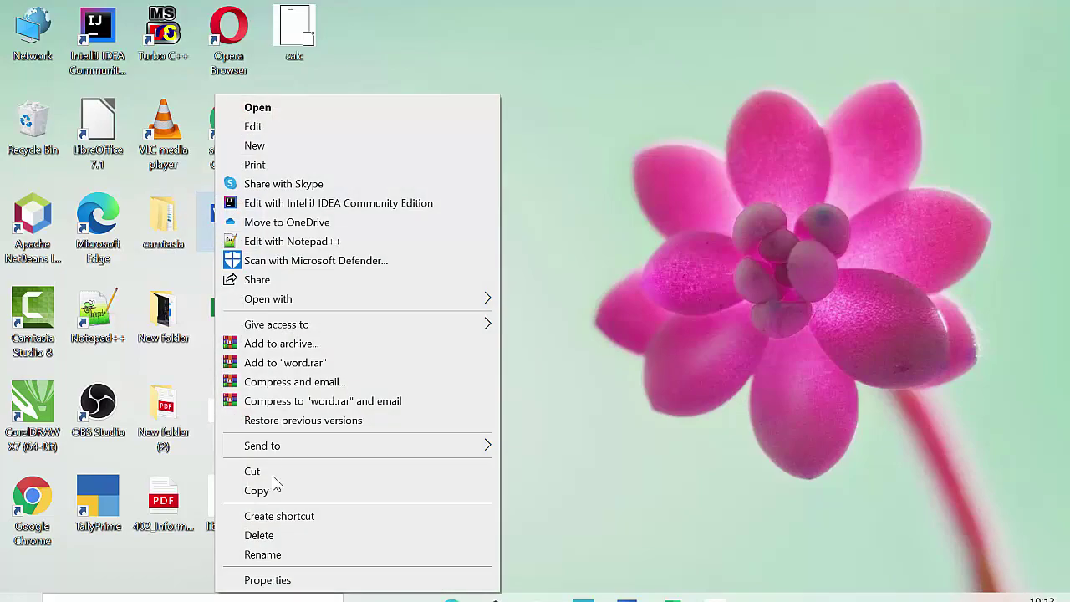
click(309, 582)
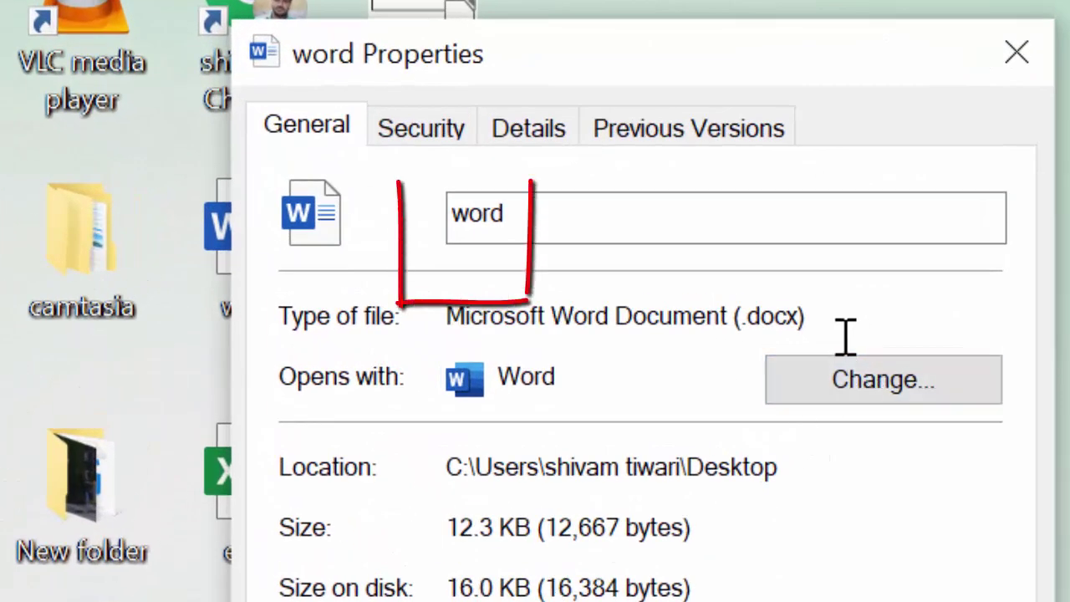
drag(845, 336, 749, 342)
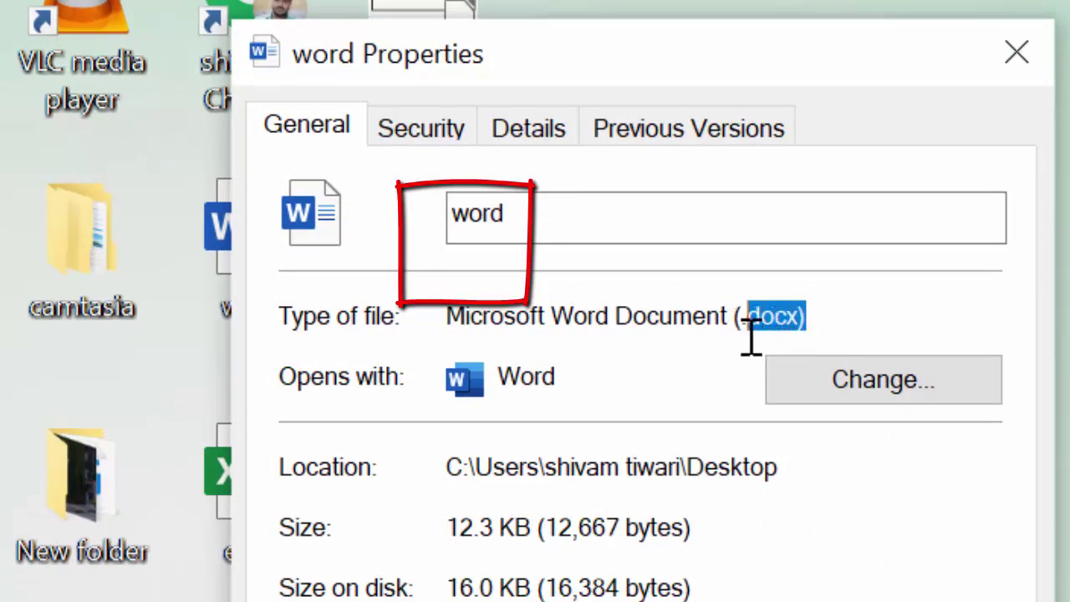
click(809, 330)
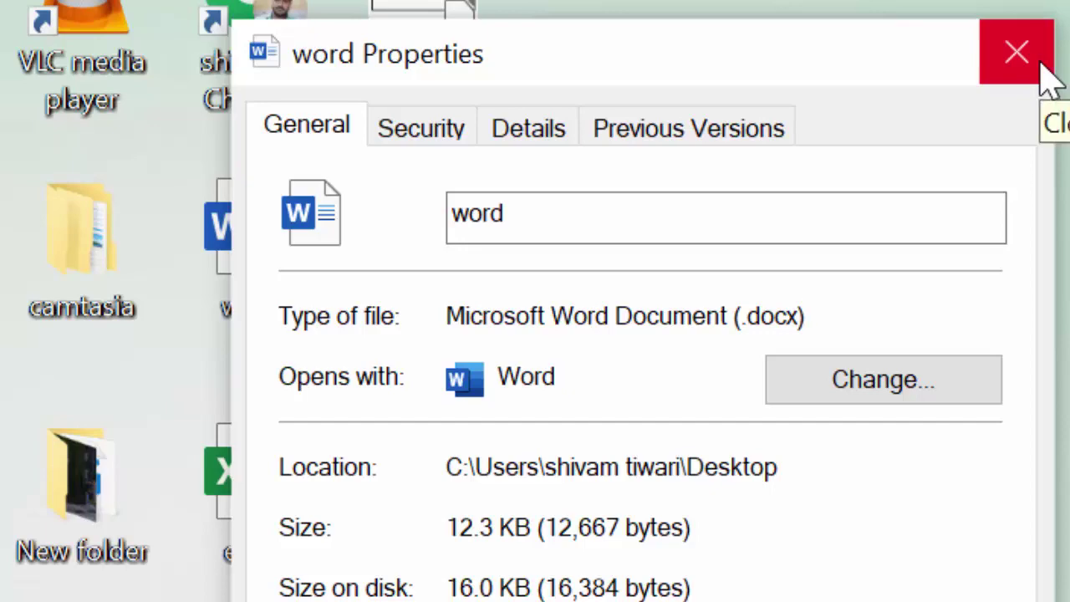
click(1042, 63)
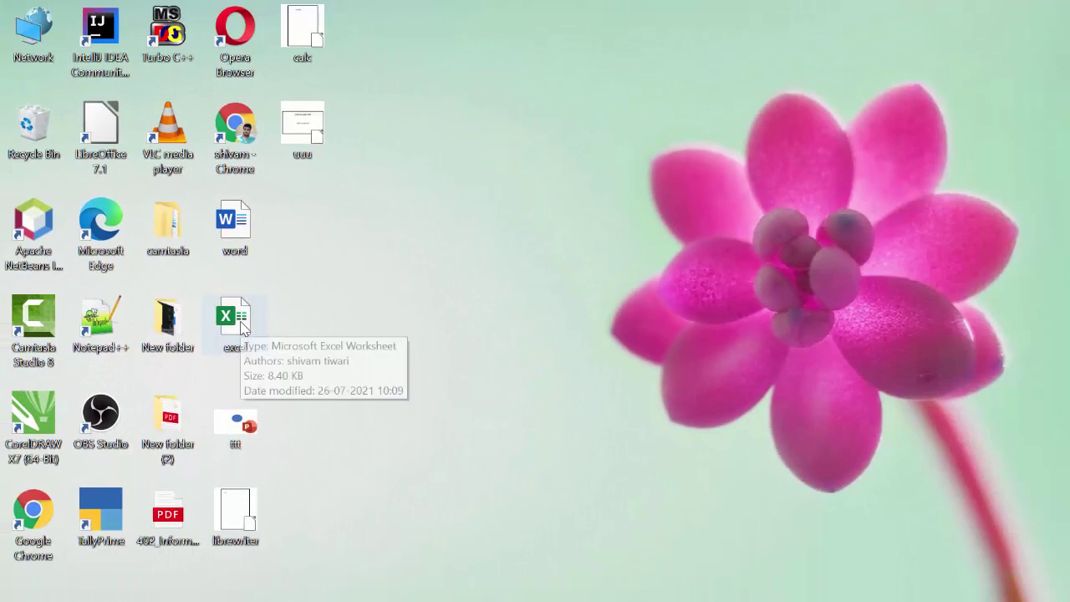
click(238, 326)
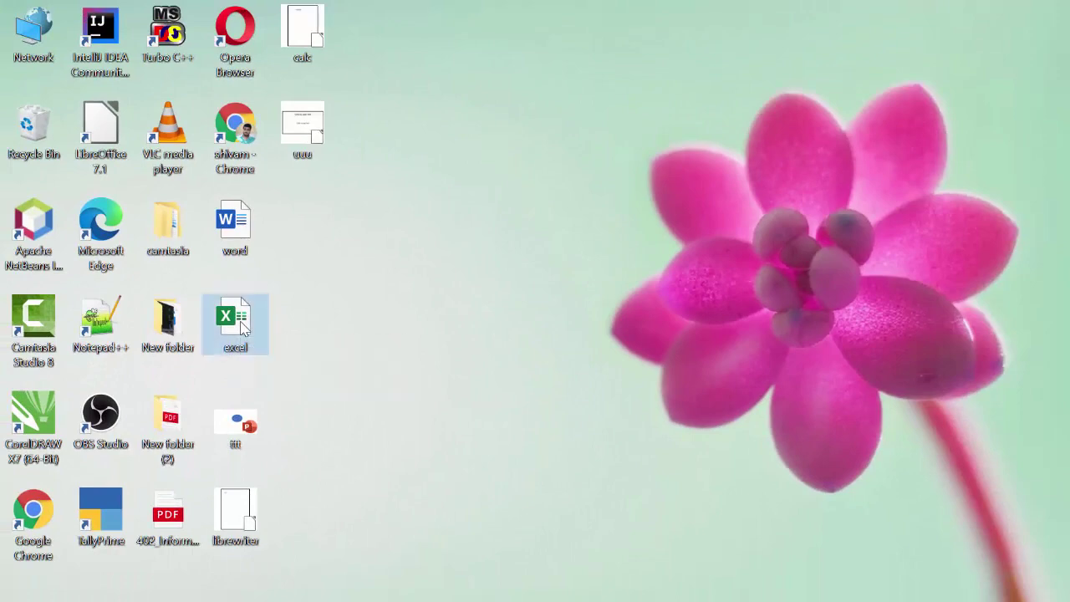
right_click(240, 327)
click(338, 596)
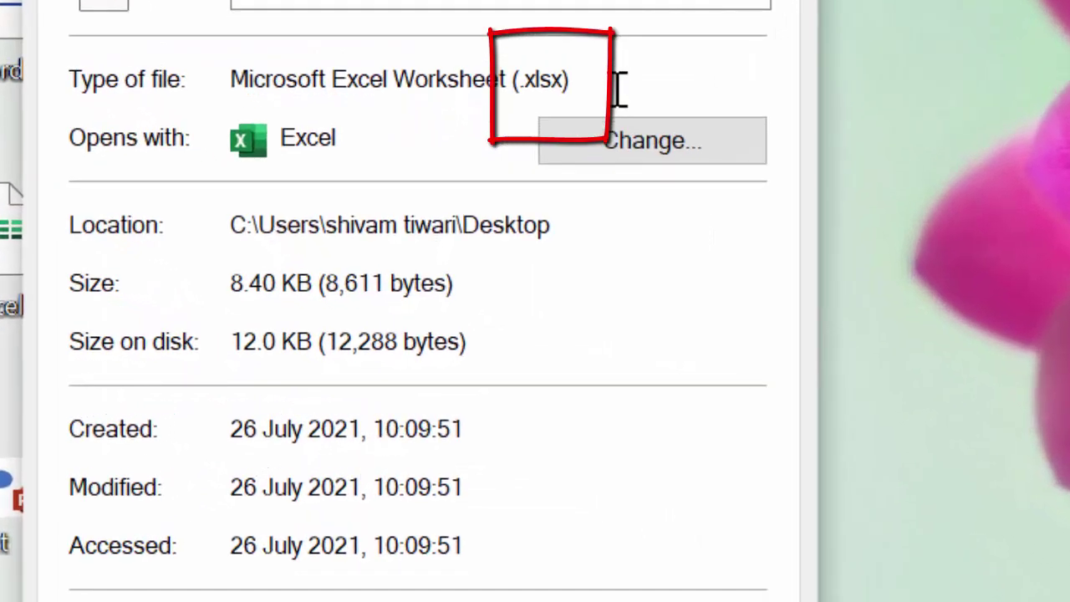
drag(619, 84, 511, 79)
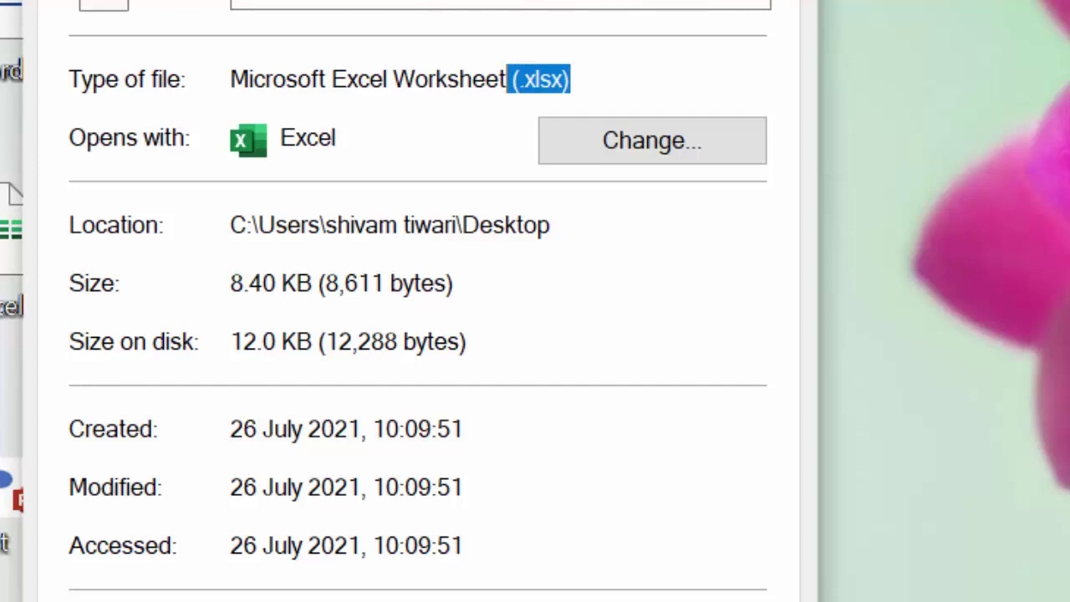
key(Escape)
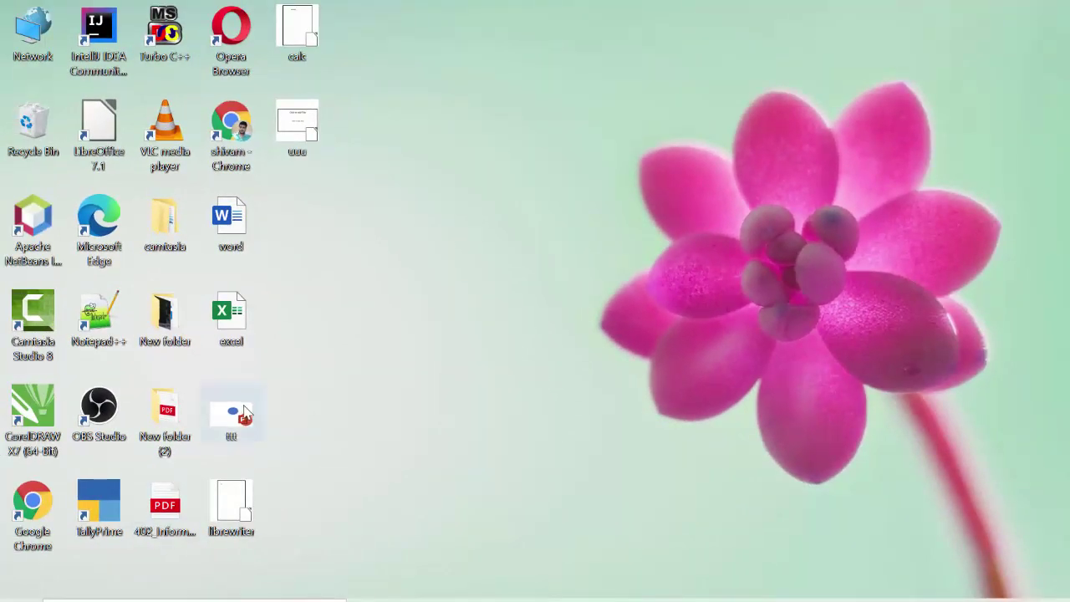
click(245, 413)
right_click(245, 413)
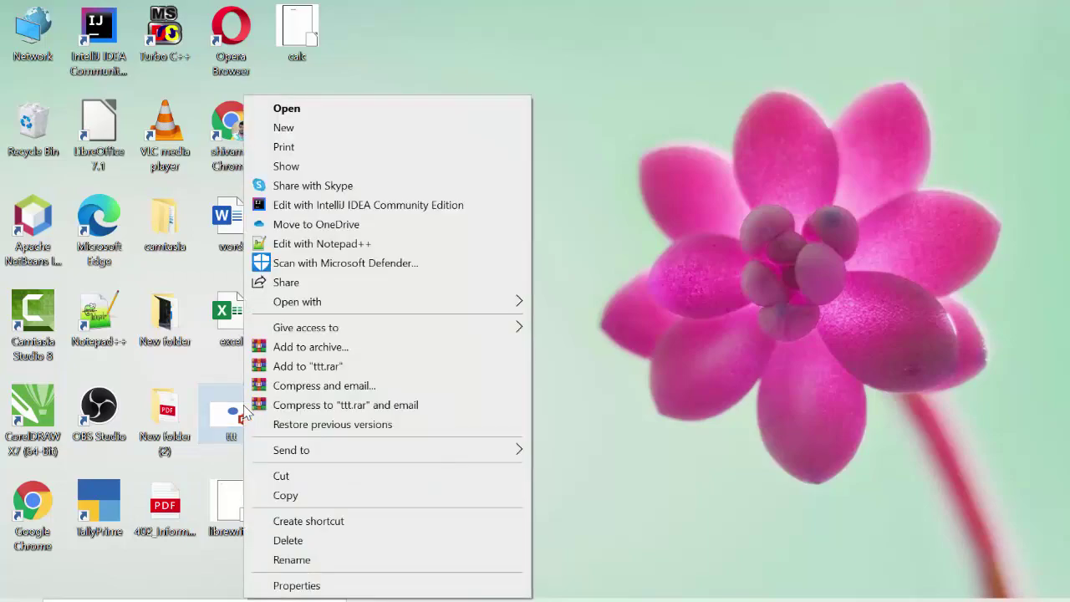
click(311, 587)
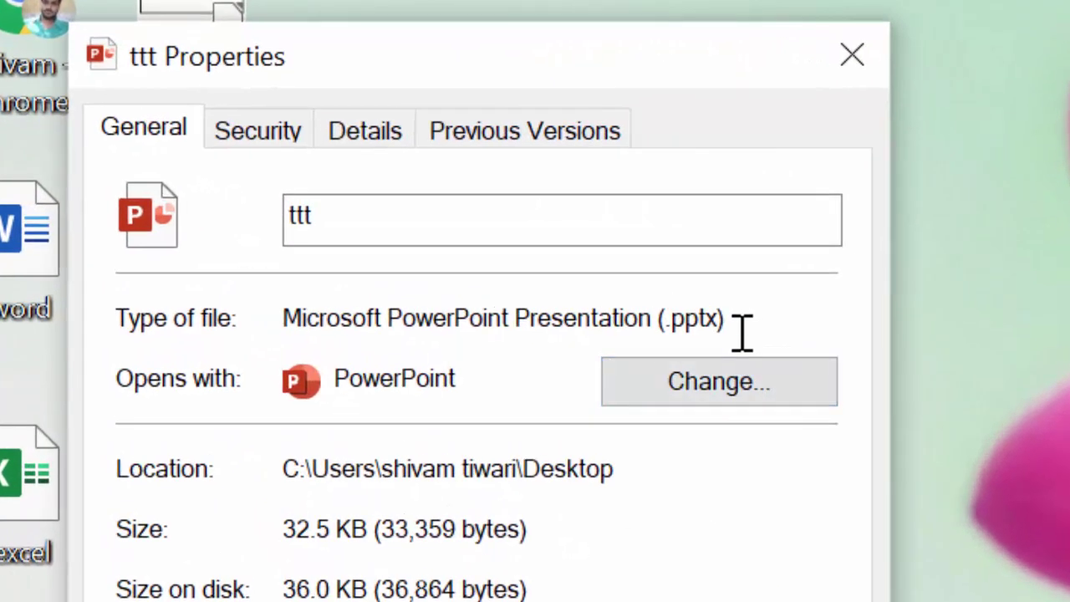
drag(727, 321, 666, 326)
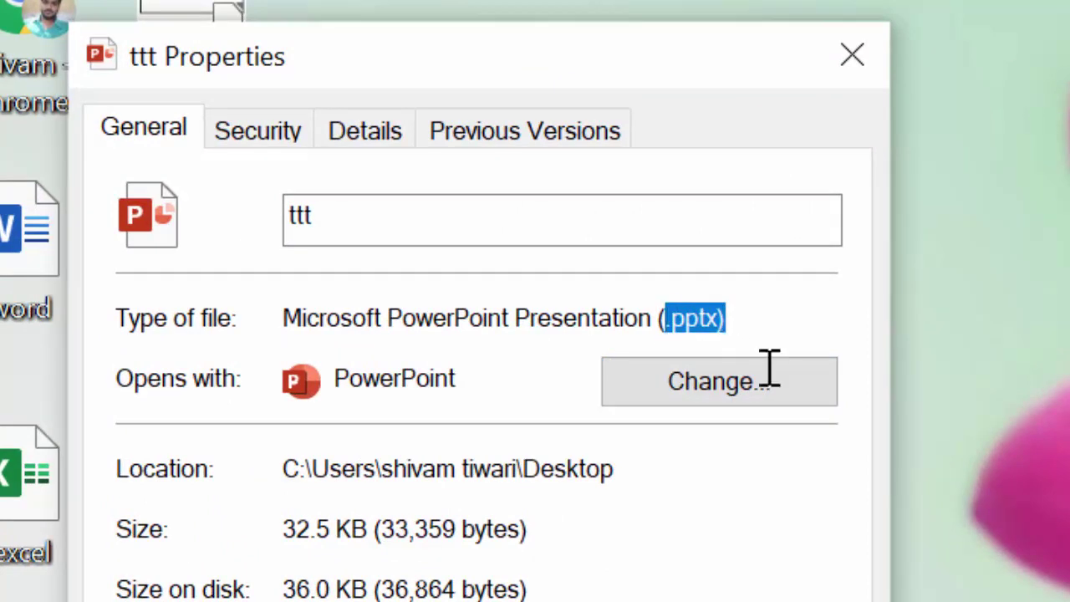
click(825, 338)
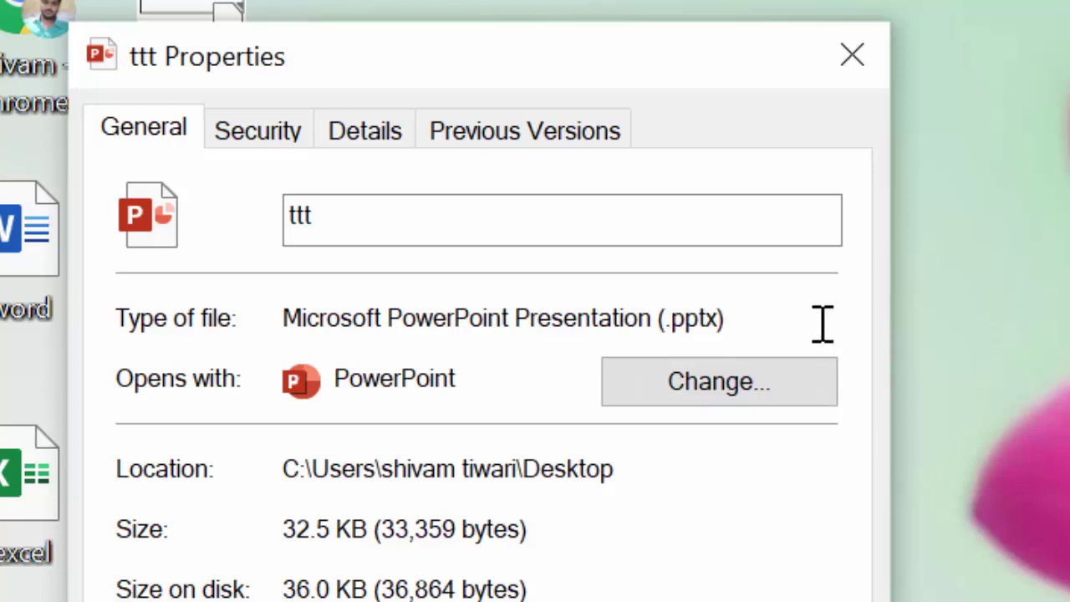
click(859, 66)
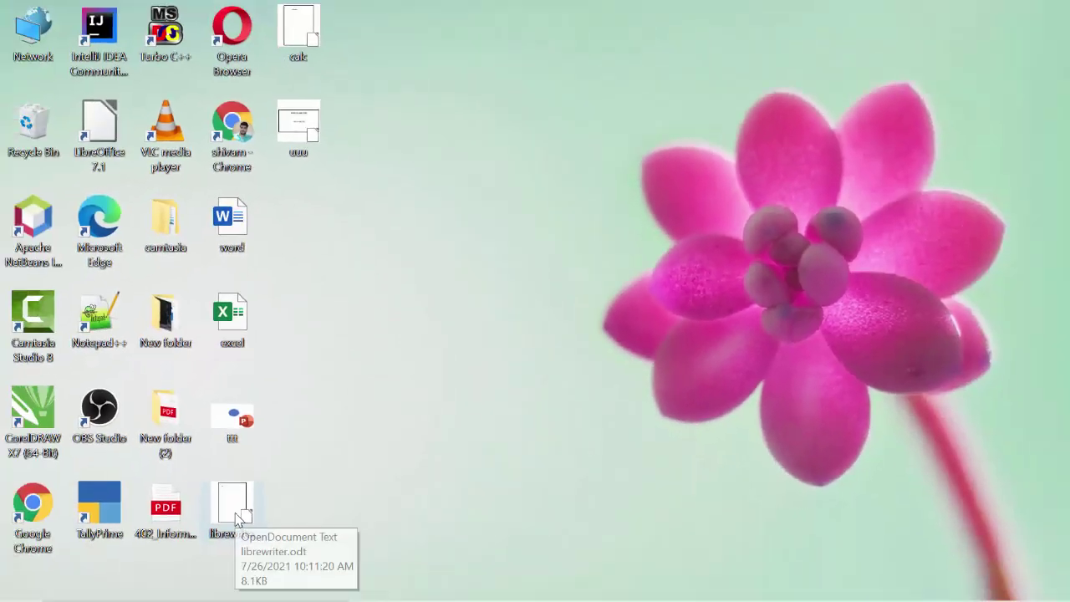
click(237, 518)
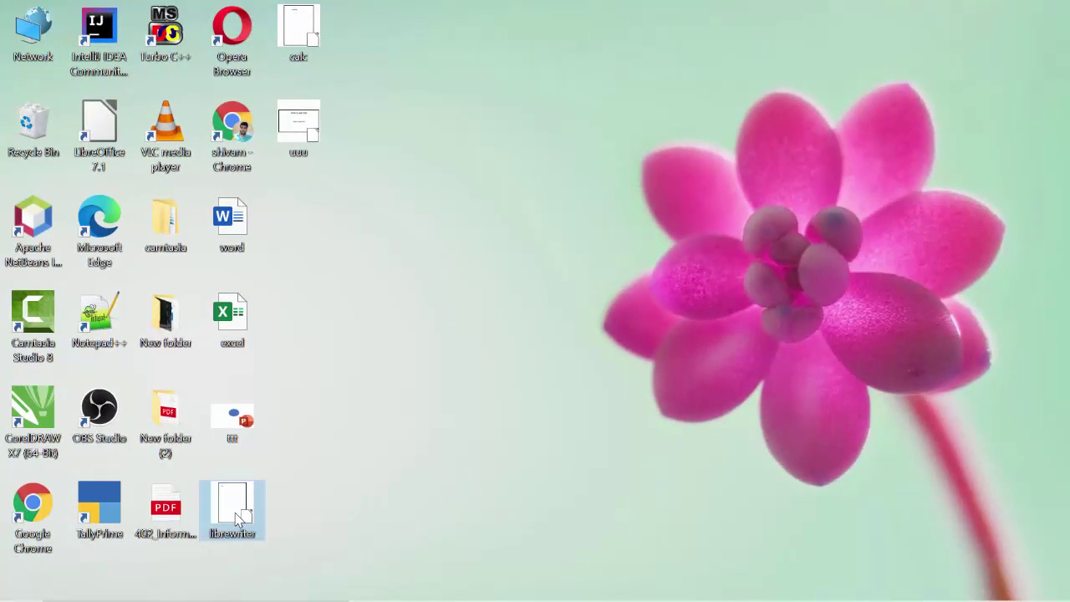
right_click(237, 519)
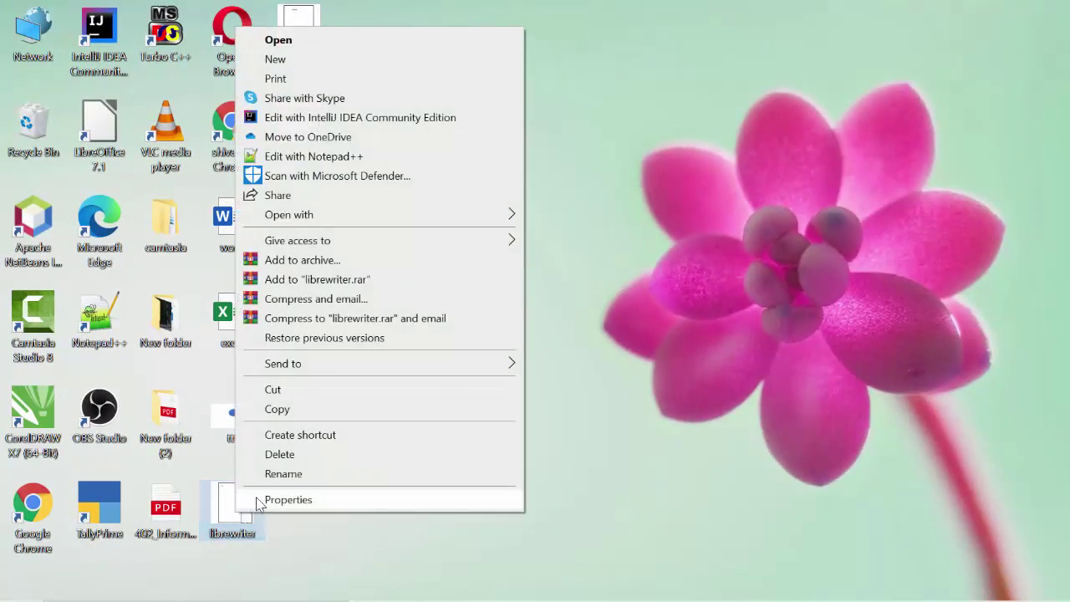
click(259, 501)
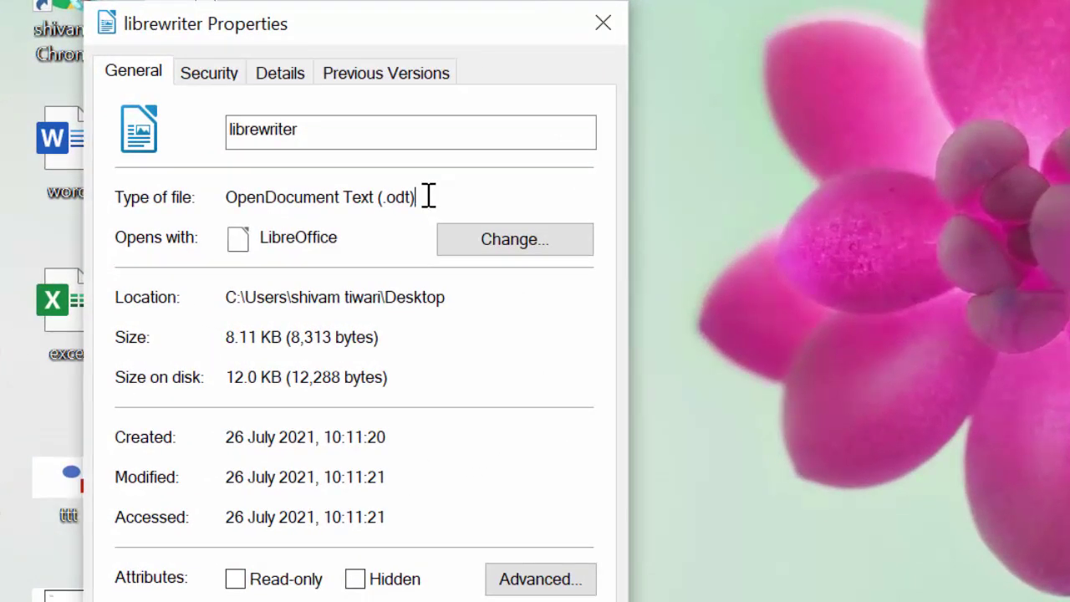
drag(428, 197, 377, 197)
click(602, 20)
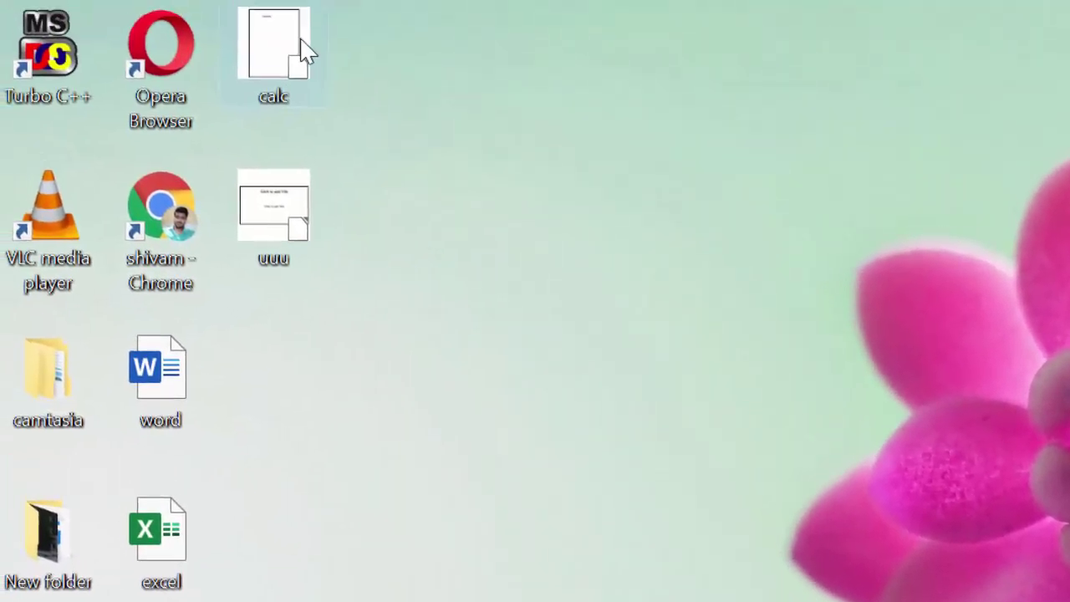
click(285, 29)
right_click(285, 28)
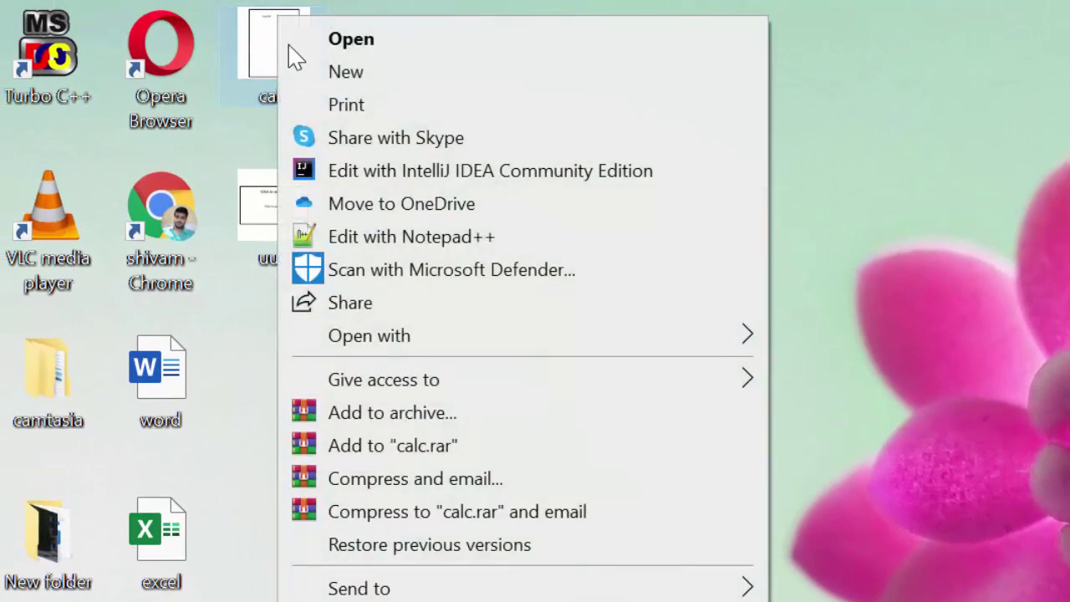
key(r)
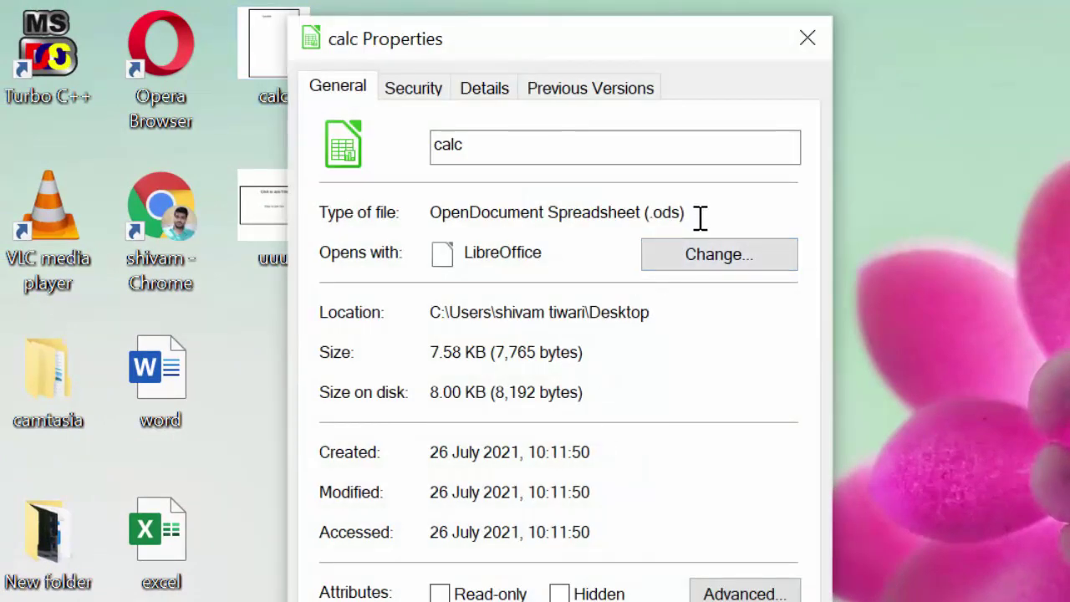
mouse_move(687, 216)
mouse_down()
mouse_move(619, 219)
mouse_move(642, 223)
mouse_up()
key(Escape)
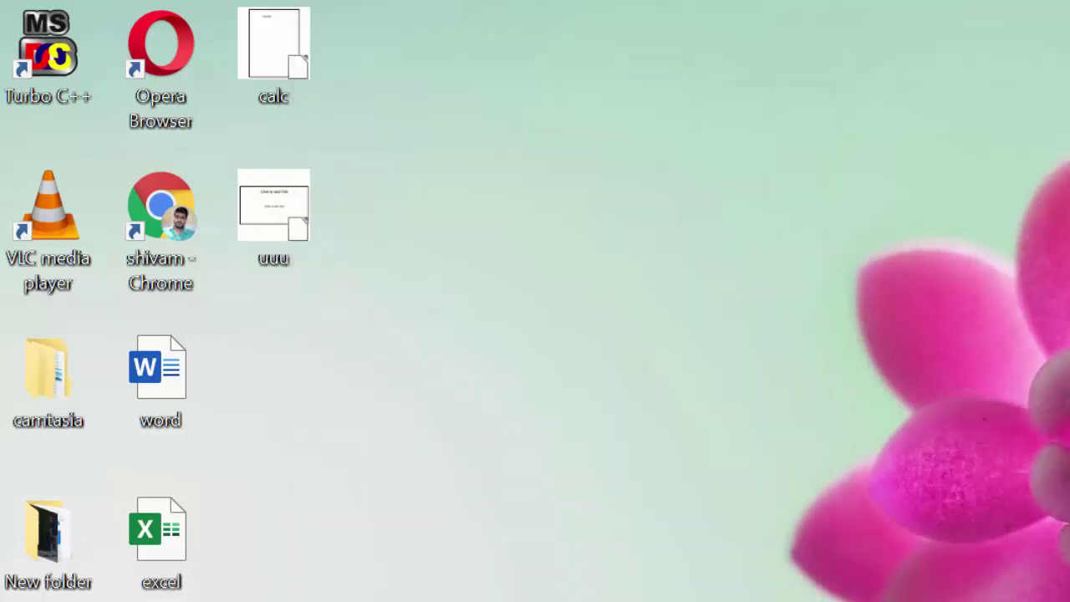
right_click(259, 178)
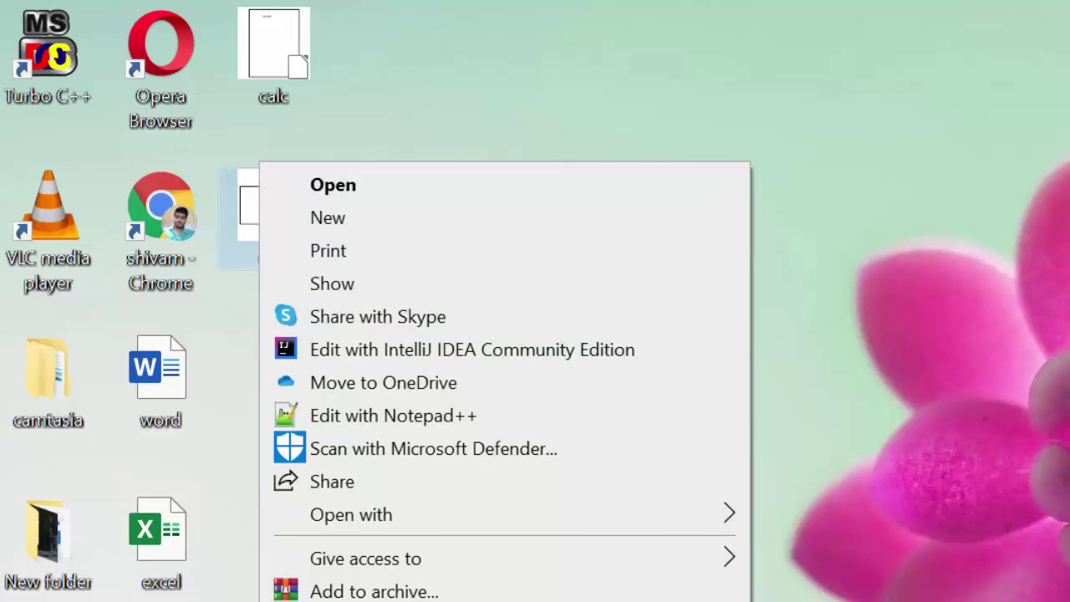
key(r)
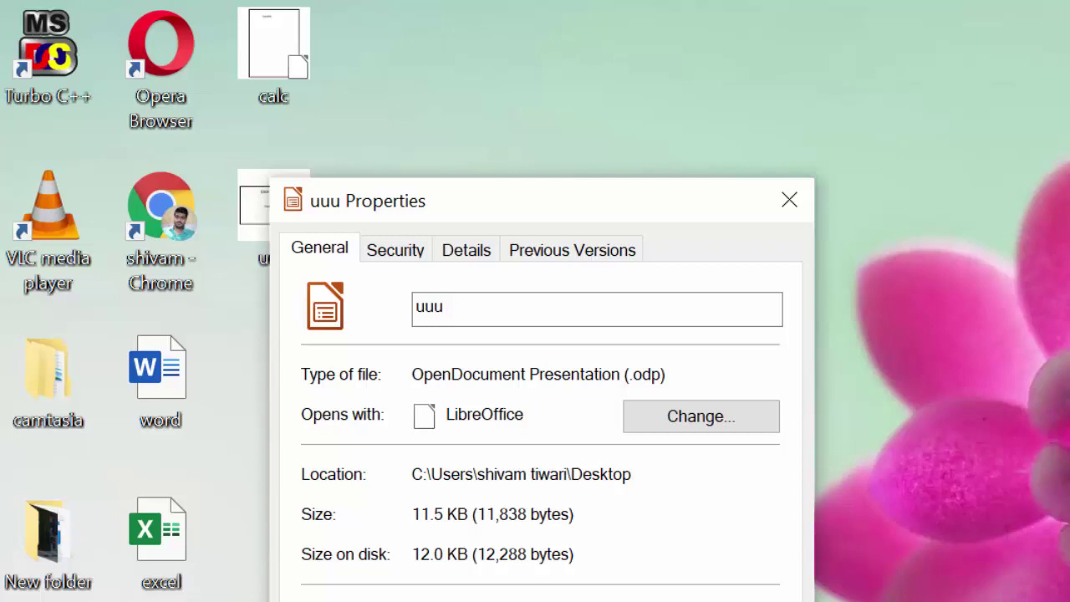
click(785, 198)
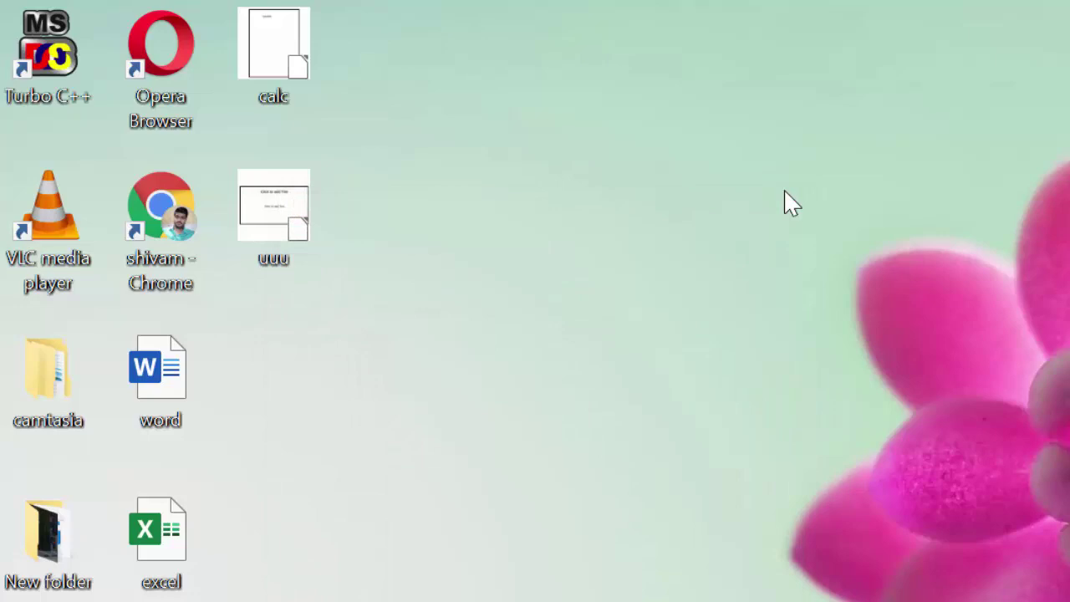